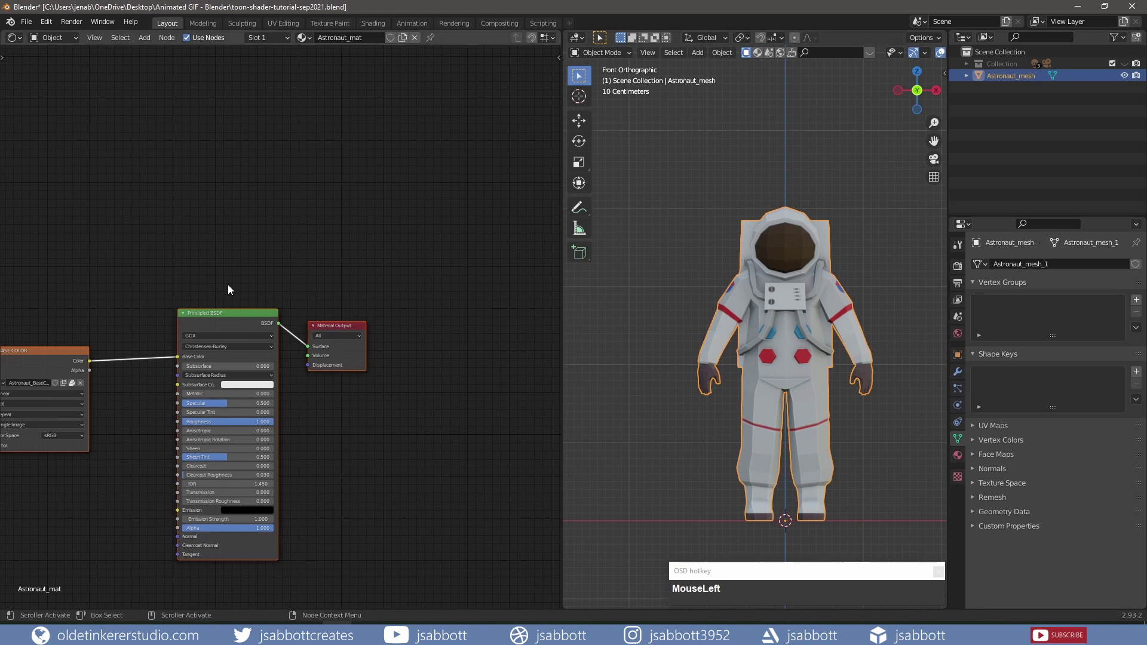
Delete the Principled BSDF node from the astronaut's material
{"action": "middle_click_drag", "start_coordinate": [227, 285], "coordinate": [333, 141], "text": "shift"}
{"action": "left_click", "coordinate": [260, 180]}
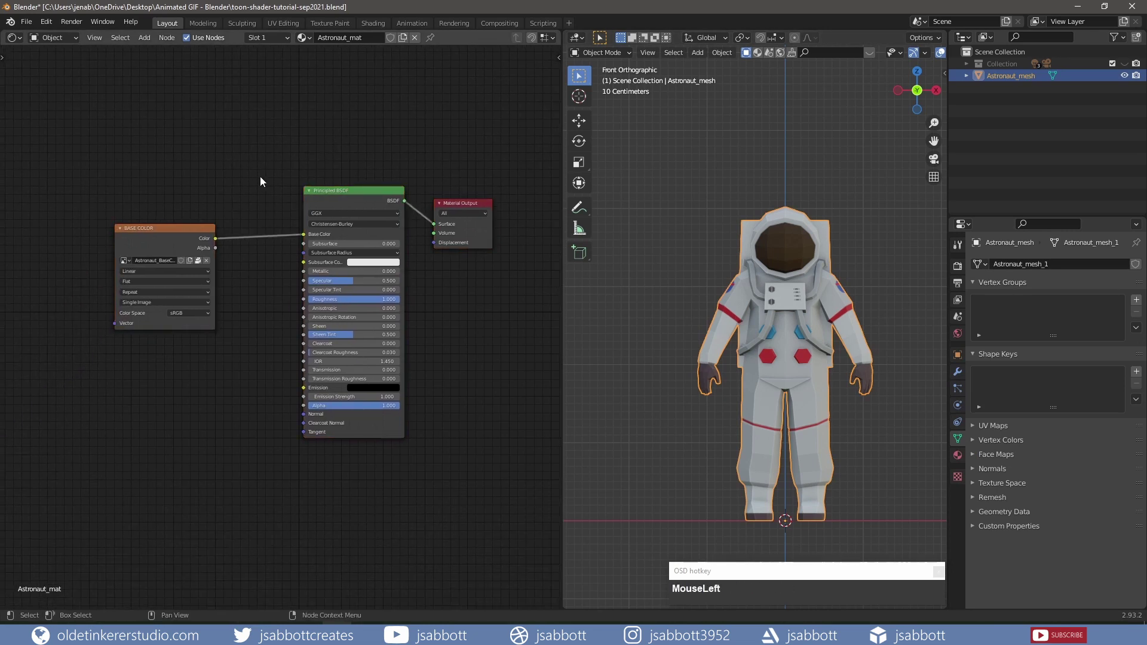
{"action": "left_click", "coordinate": [342, 195]}
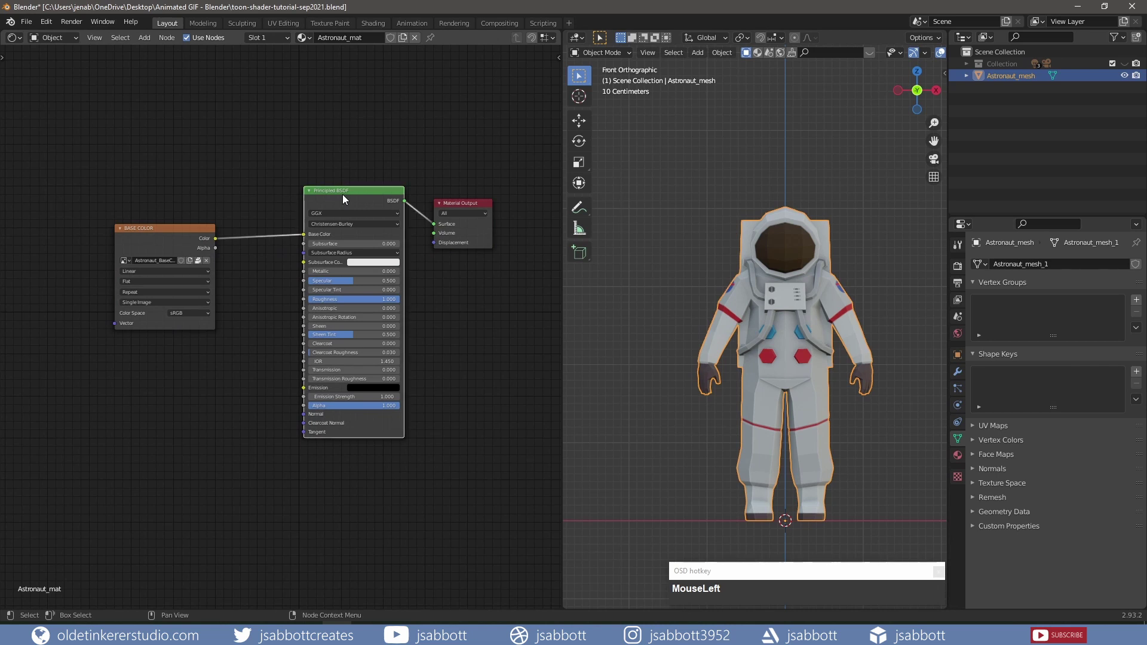
{"action": "key", "text": "Delete"}
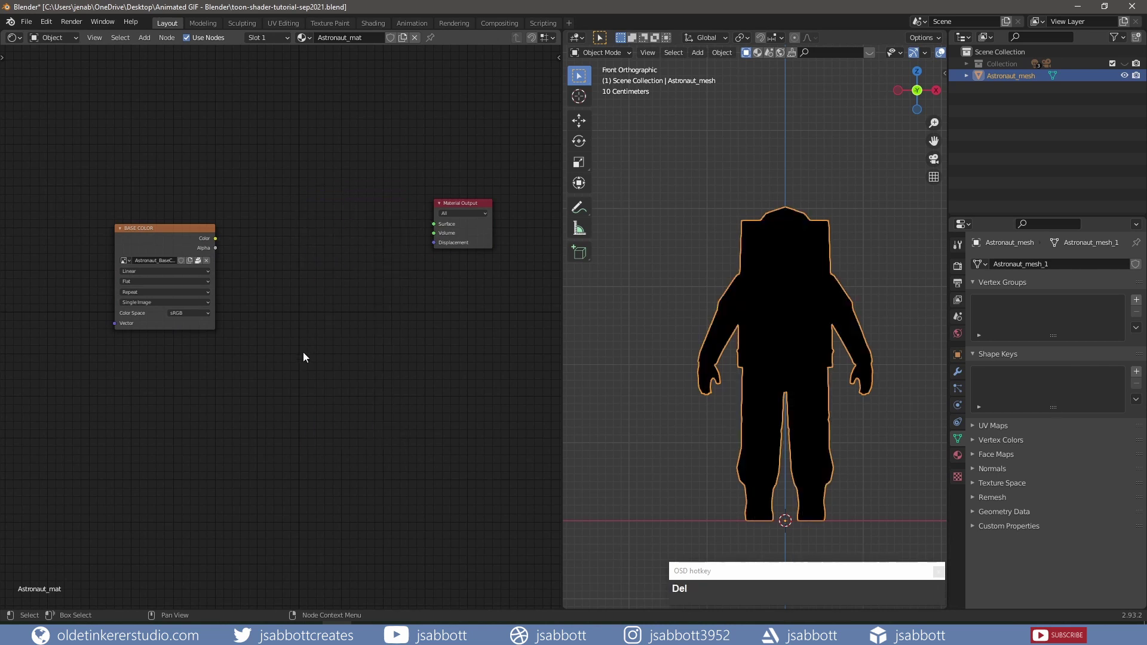
Add a Diffuse BSDF node and connect its BSDF output to the Material Output's Surface input
{"action": "key", "text": "shift+a"}
{"action": "mouse_move", "coordinate": [292, 412]}
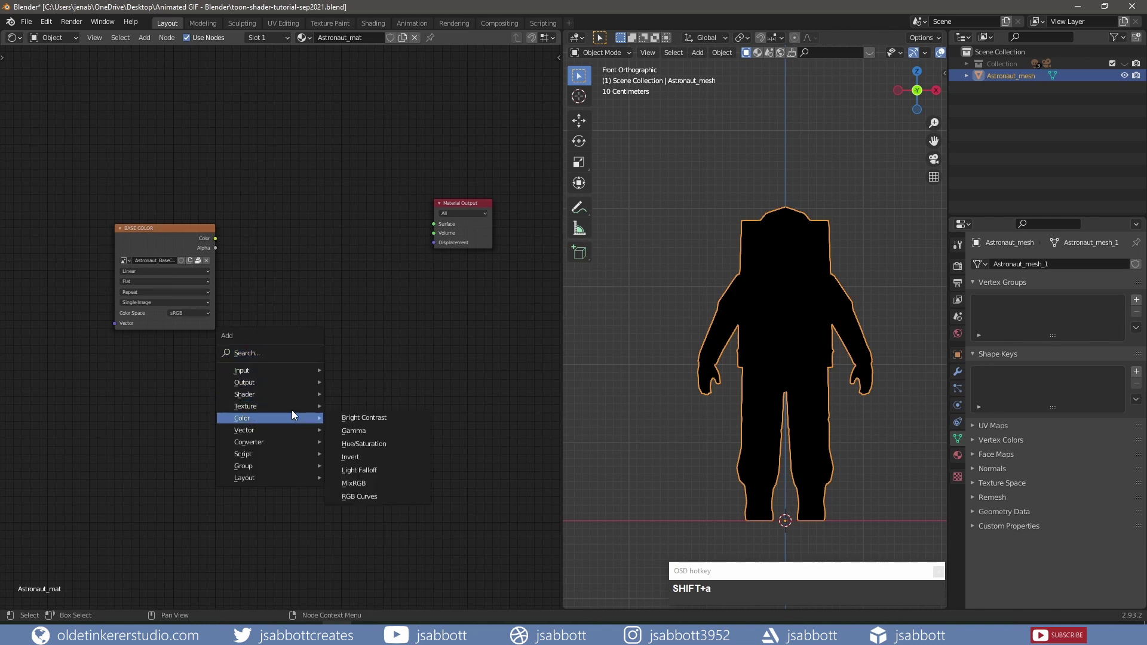
{"action": "left_click", "coordinate": [373, 407]}
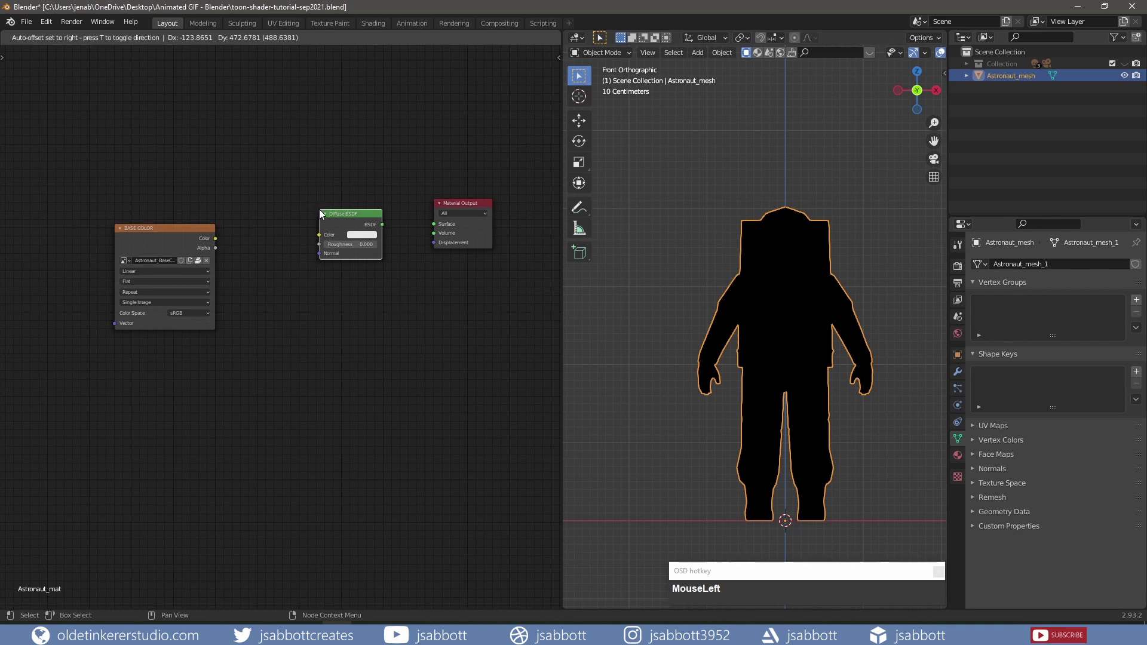
{"action": "left_click", "coordinate": [319, 209]}
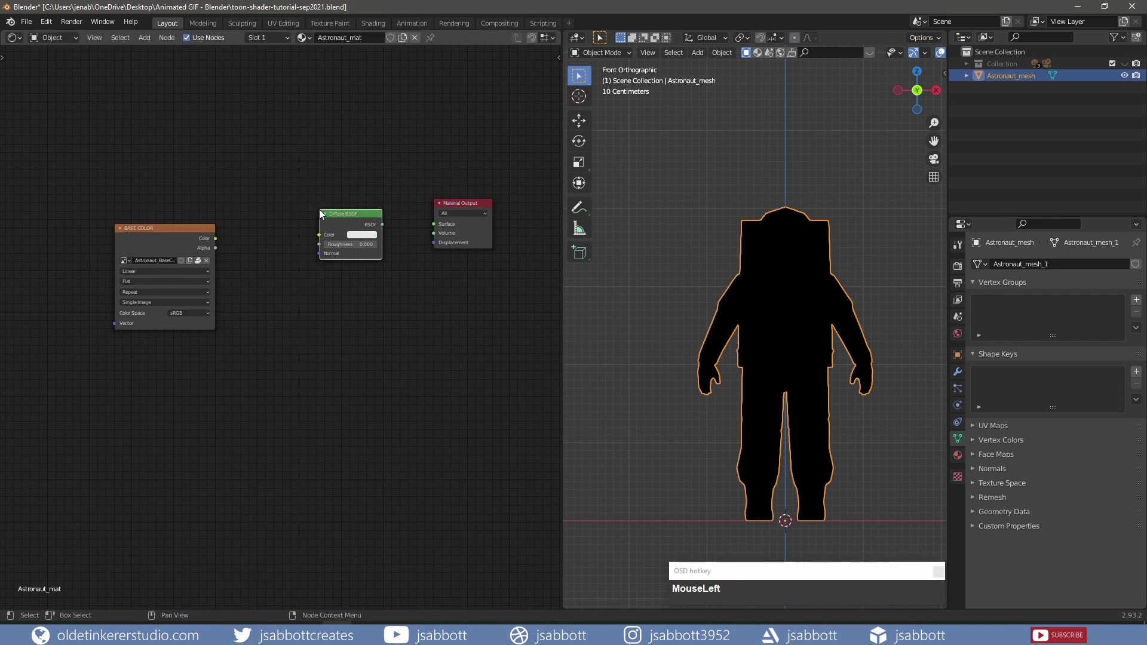
{"action": "scroll", "coordinate": [381, 221], "scroll_direction": "down", "scroll_amount": 1}
{"action": "left_click_drag", "start_coordinate": [381, 224], "coordinate": [433, 224]}
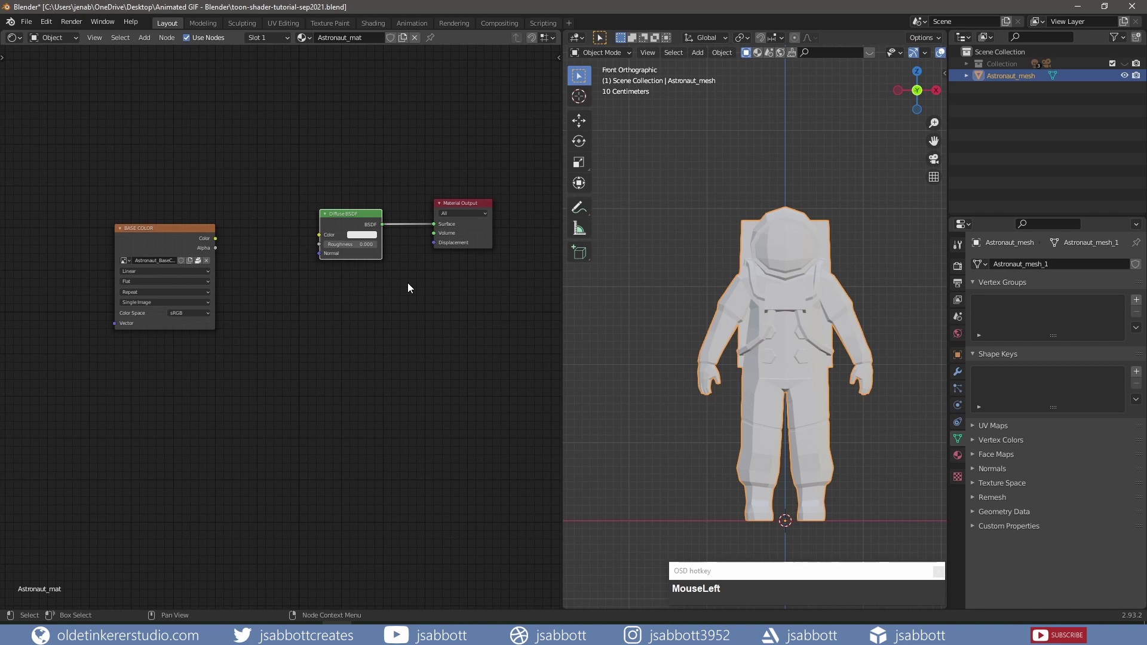
Spread the BASE COLOR and Diffuse BSDF nodes out and insert a Shader to RGB node between the Diffuse BSDF and Material Output
{"action": "left_click_drag", "start_coordinate": [181, 227], "coordinate": [114, 106]}
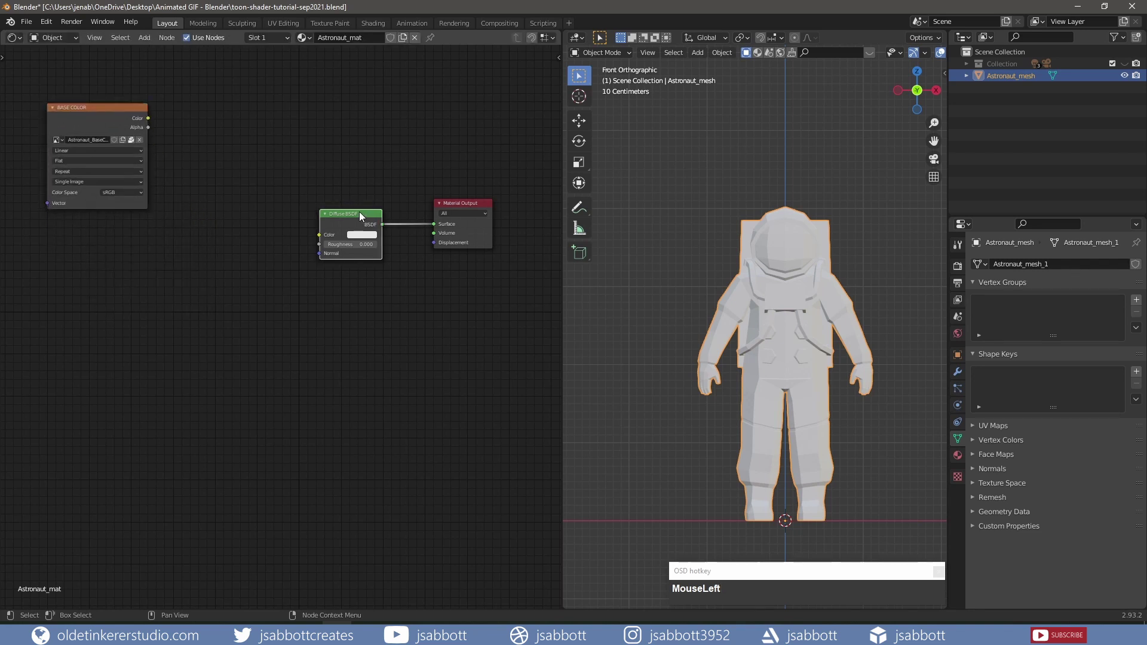
{"action": "left_click_drag", "start_coordinate": [360, 212], "coordinate": [232, 211]}
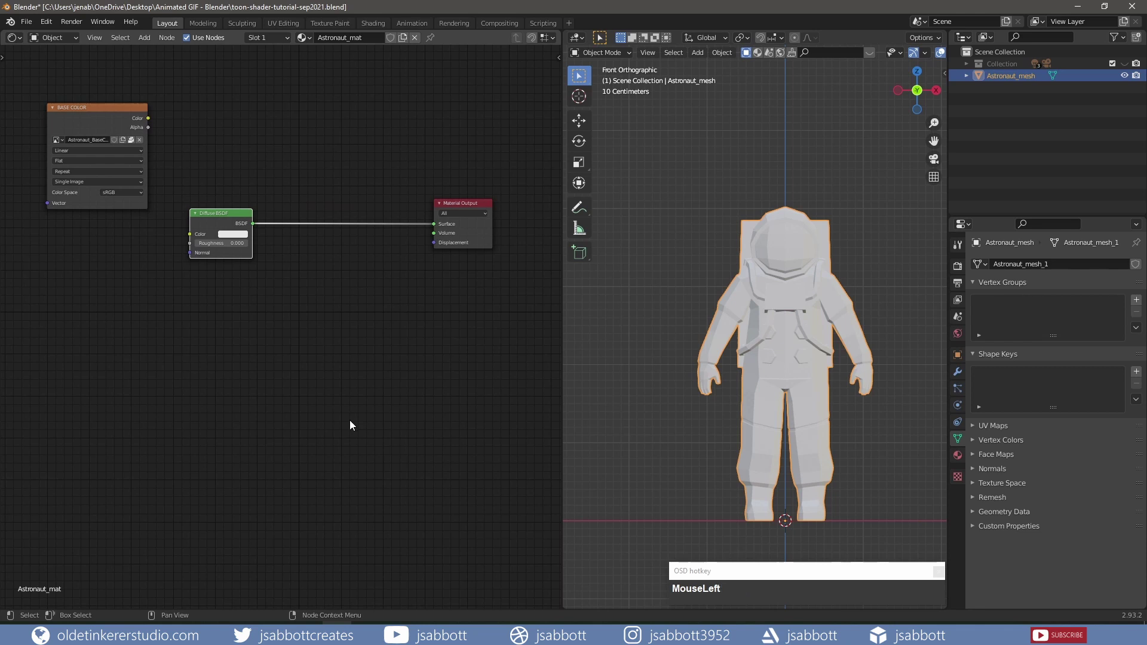
{"action": "key", "text": "shift"}
{"action": "key", "text": "shift+a"}
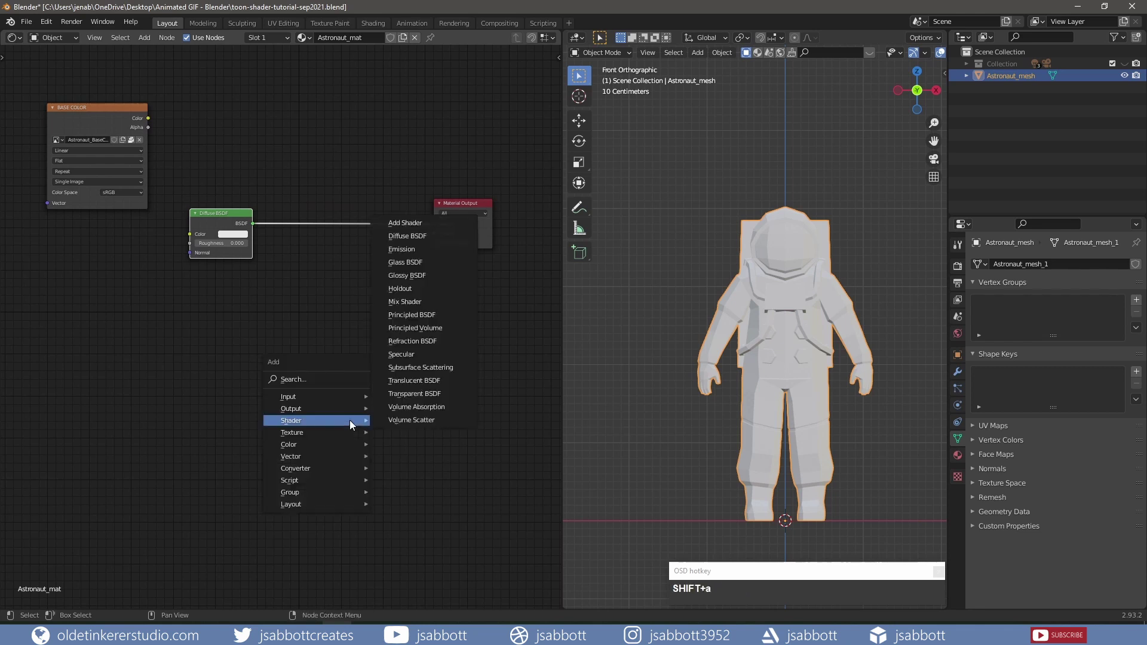
{"action": "mouse_move", "coordinate": [350, 471]}
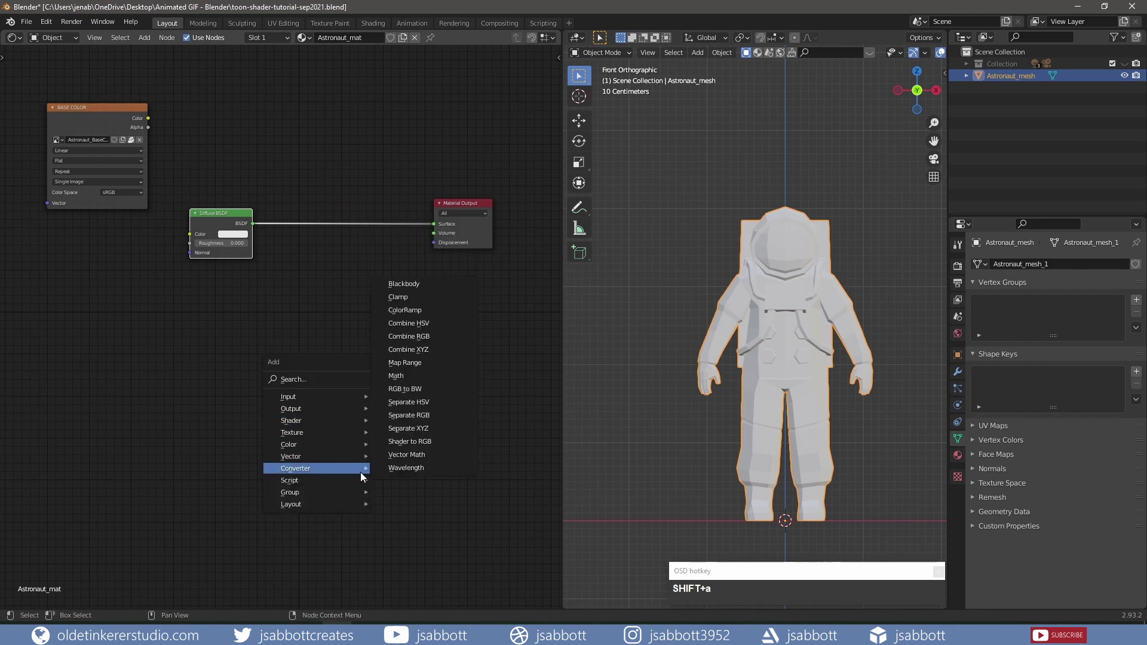
{"action": "left_click", "coordinate": [428, 441]}
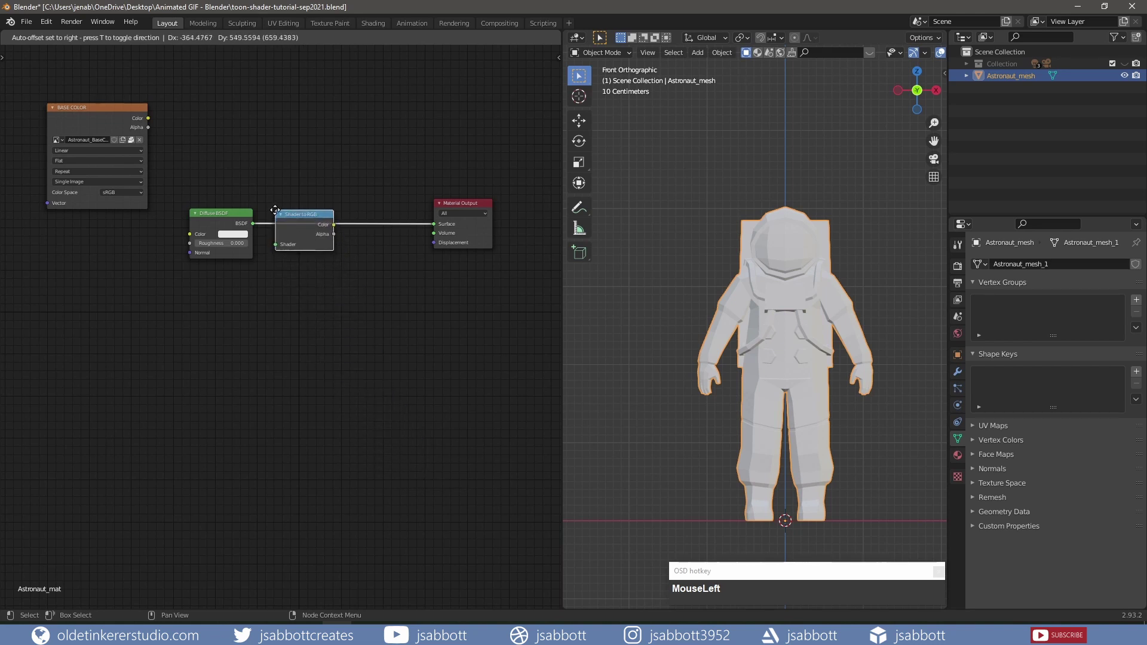
{"action": "left_click", "coordinate": [286, 207]}
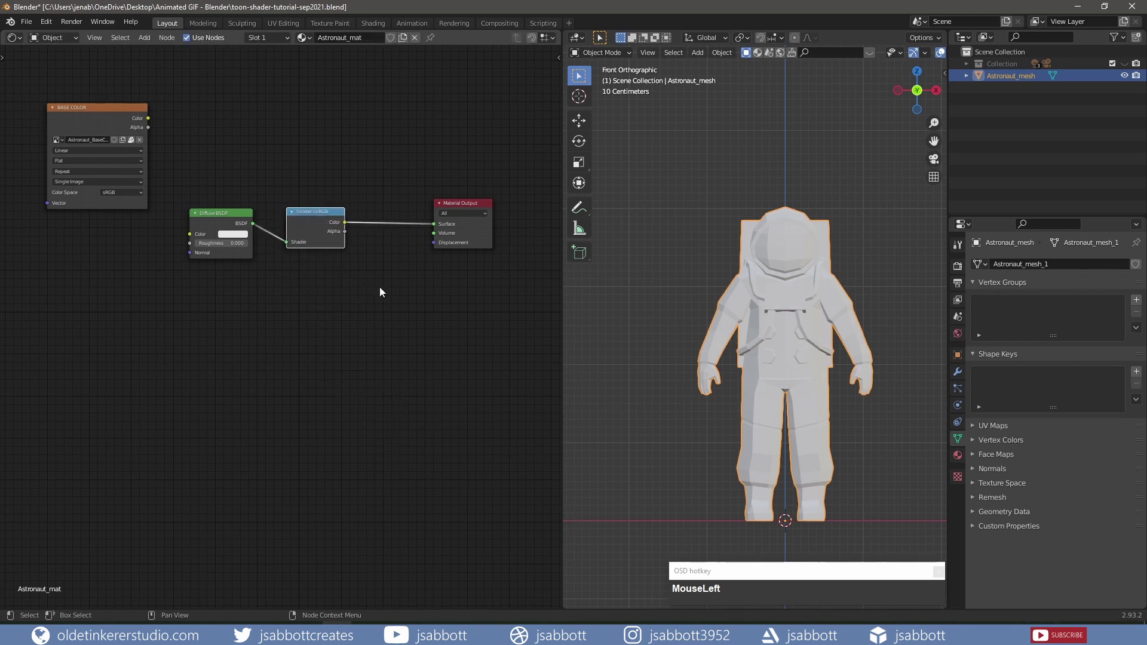
Insert a ColorRamp node between the Shader to RGB node and the Material Output
{"action": "key", "text": "shift+a"}
{"action": "mouse_move", "coordinate": [343, 389]}
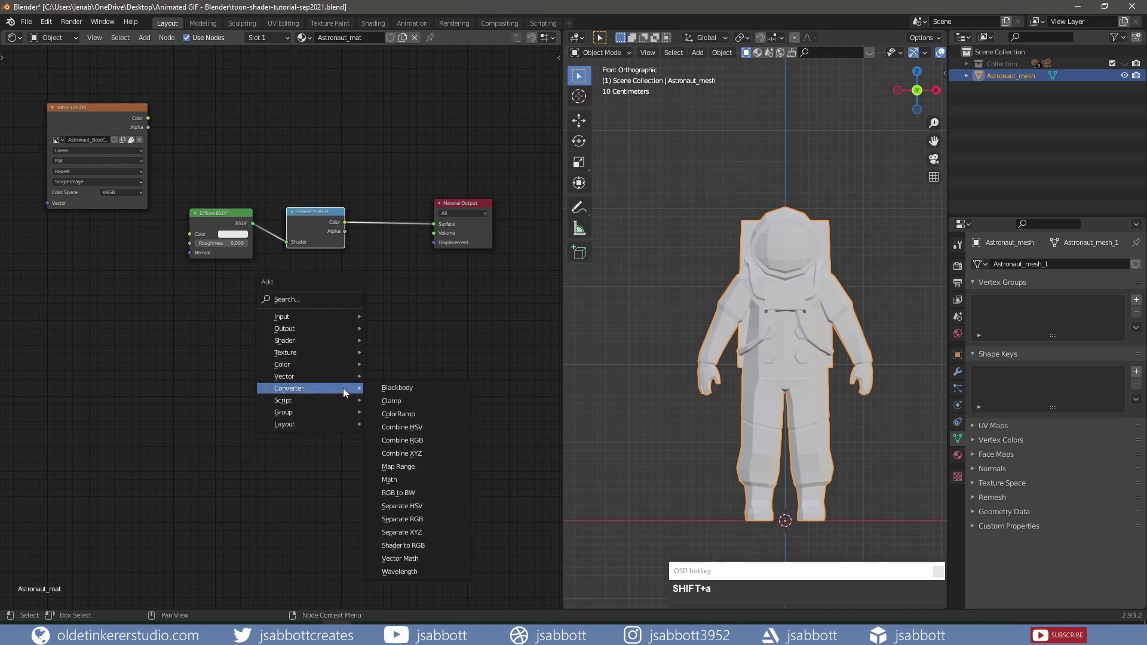
{"action": "left_click", "coordinate": [398, 413]}
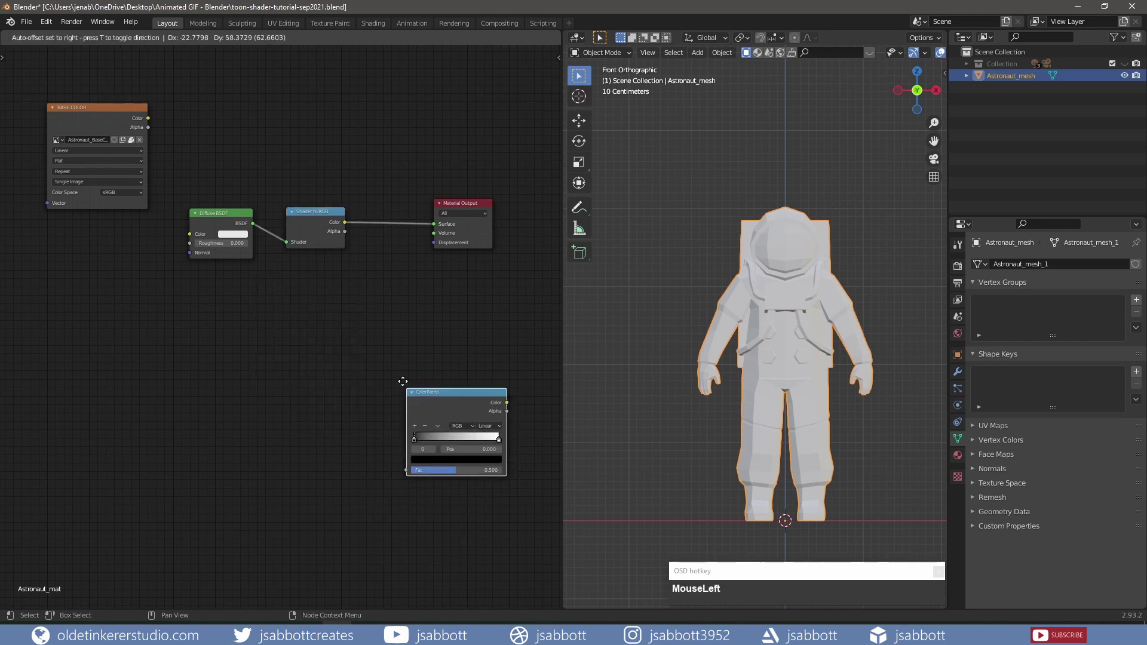
{"action": "left_click", "coordinate": [353, 195]}
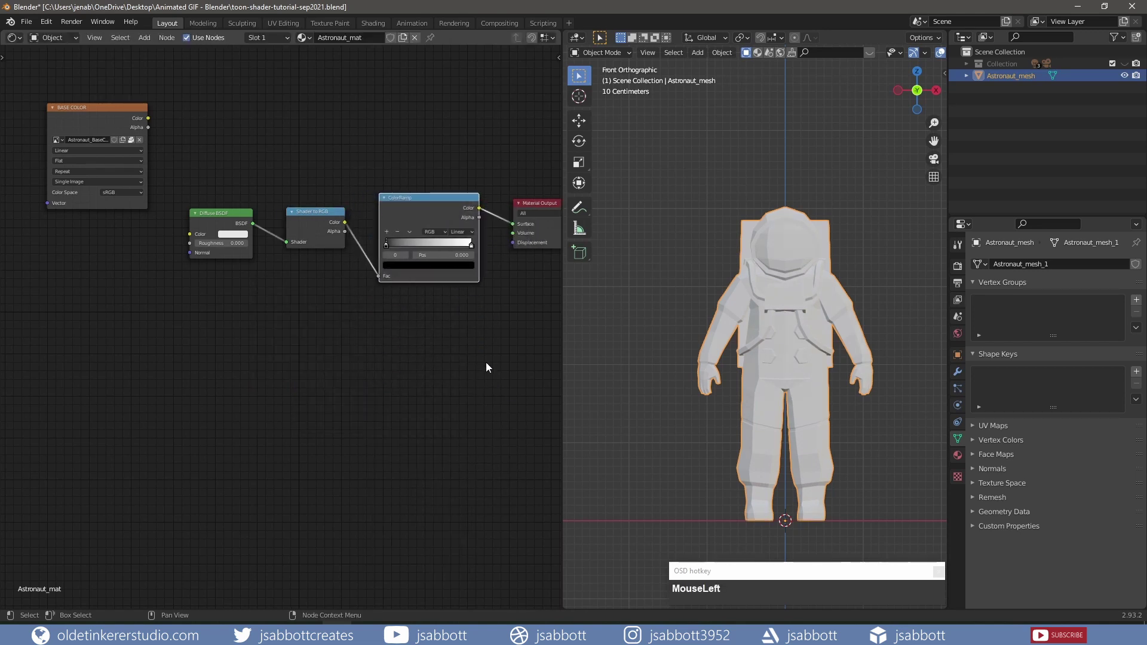
Set the ColorRamp's interpolation to Constant and move its white stop to about 0.477
{"action": "middle_click_drag", "start_coordinate": [496, 347], "coordinate": [461, 397], "text": "shift"}
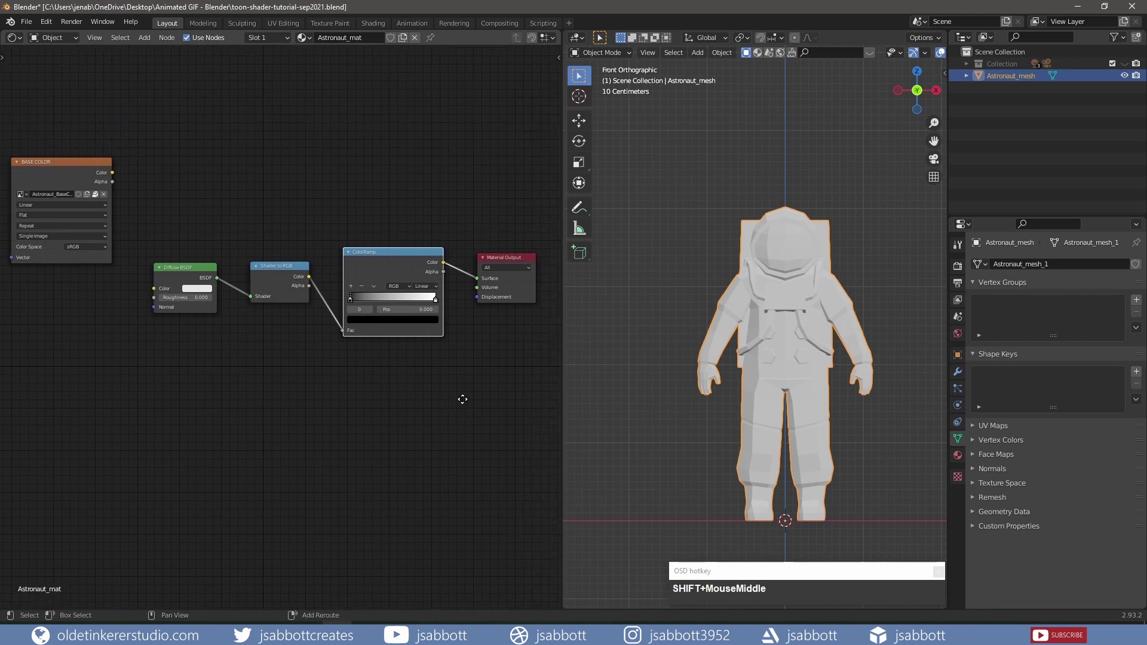
{"action": "left_click", "coordinate": [424, 286]}
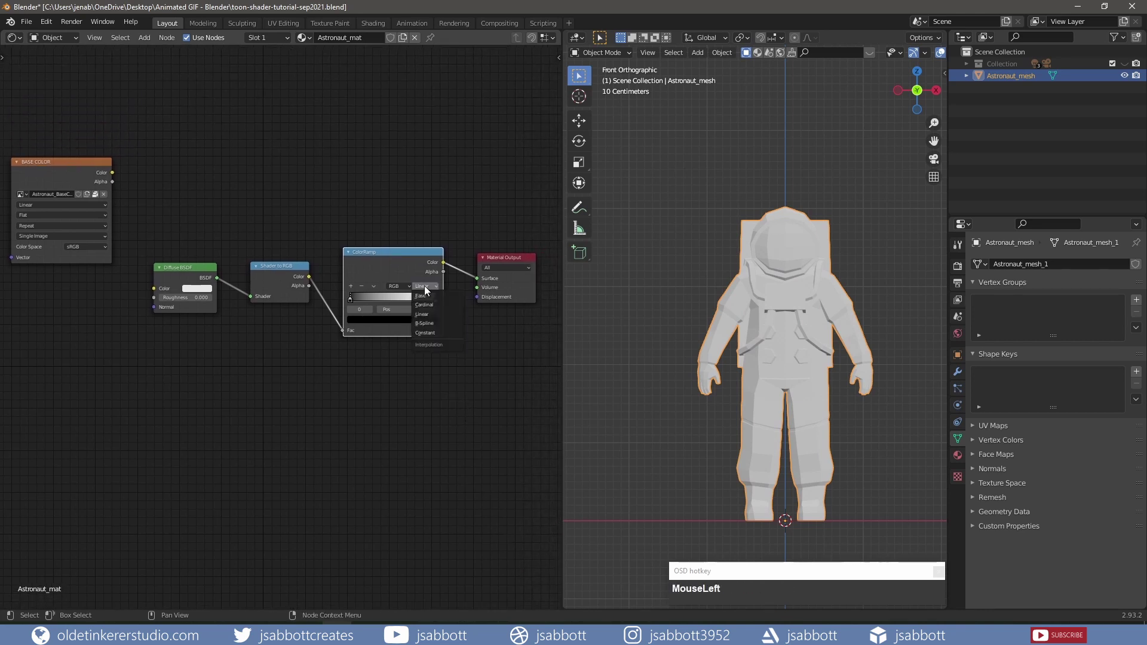
{"action": "left_click", "coordinate": [432, 333]}
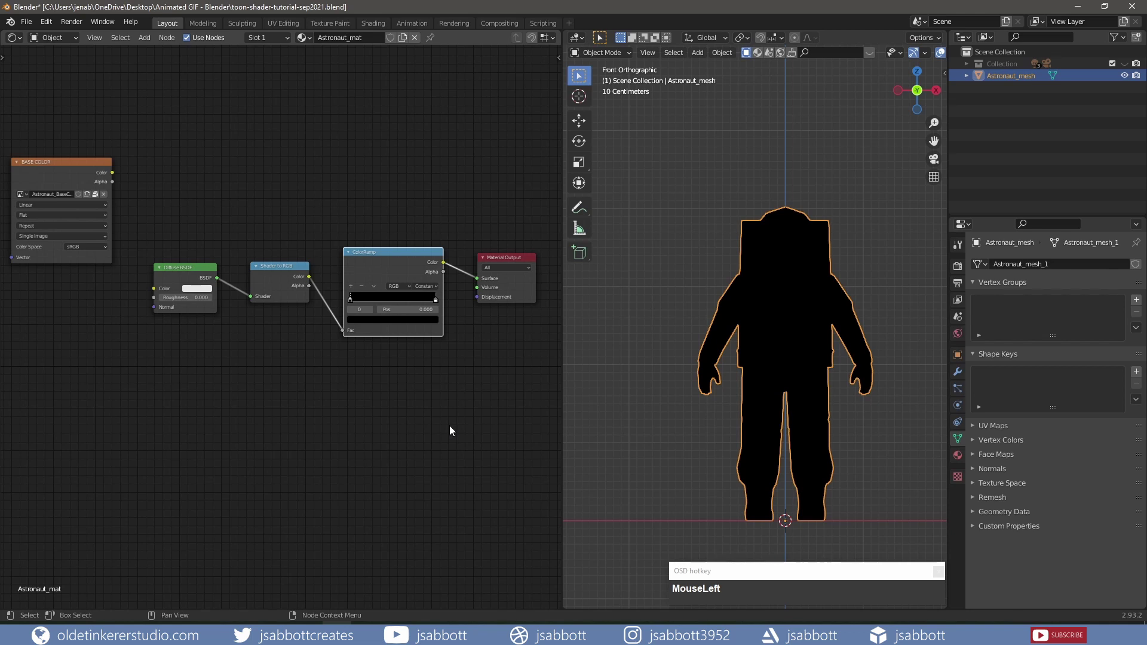
{"action": "left_click", "coordinate": [434, 299]}
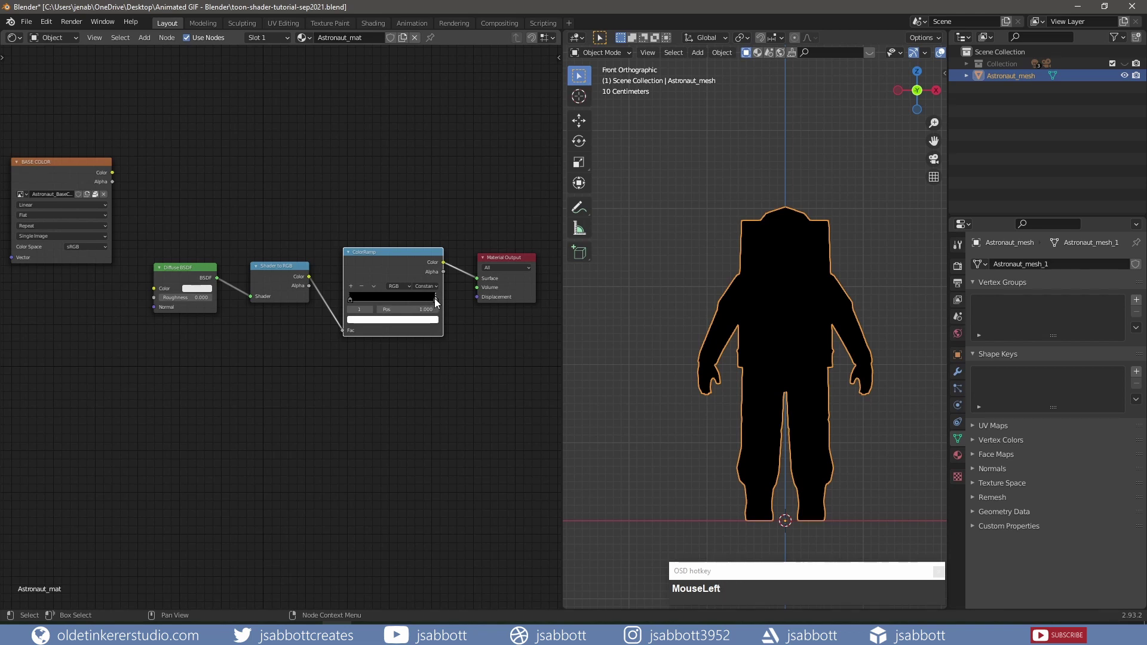
{"action": "left_click_drag", "start_coordinate": [435, 299], "coordinate": [388, 301]}
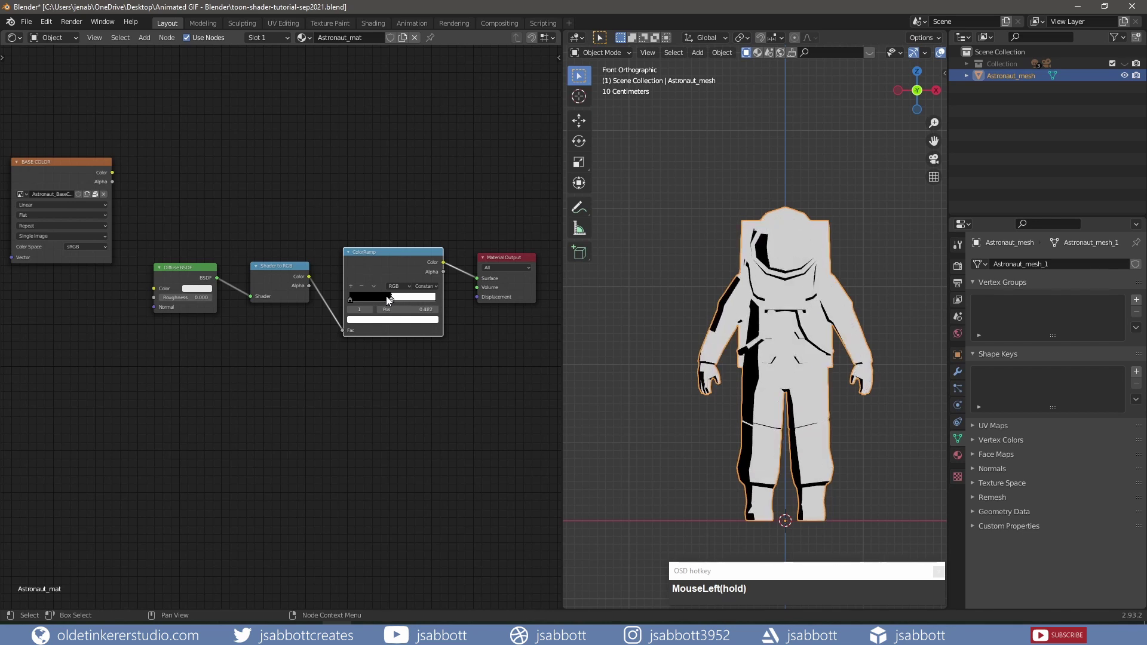
Lighten the ColorRamp's black stop to a dark grey for the shadow areas
{"action": "middle_click_drag", "start_coordinate": [623, 381], "coordinate": [696, 388]}
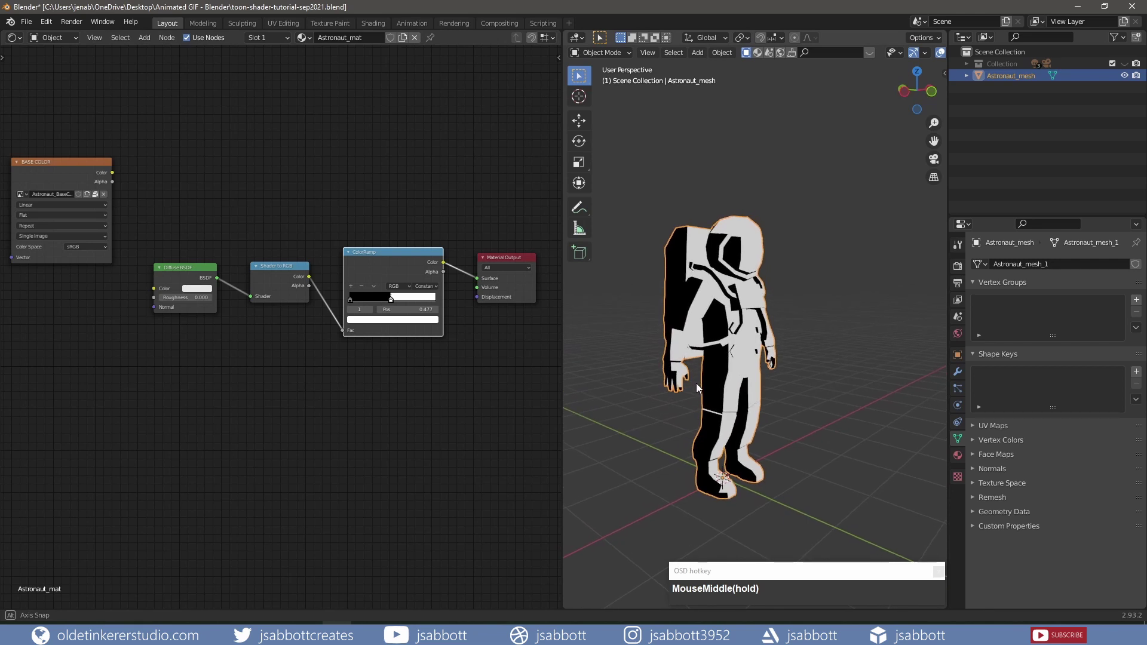
{"action": "left_click", "coordinate": [350, 299]}
{"action": "left_click", "coordinate": [363, 320]}
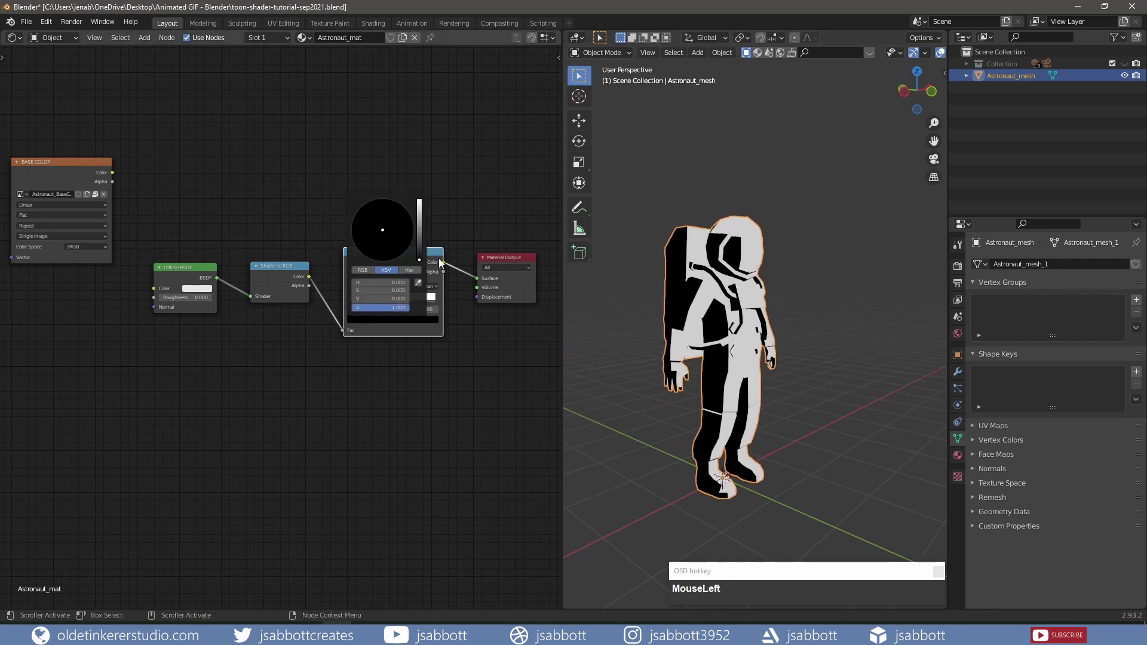
{"action": "mouse_move", "coordinate": [418, 259]}
{"action": "left_mouse_down"}
{"action": "mouse_move", "coordinate": [419, 240]}
{"action": "mouse_move", "coordinate": [419, 254]}
{"action": "left_mouse_up"}
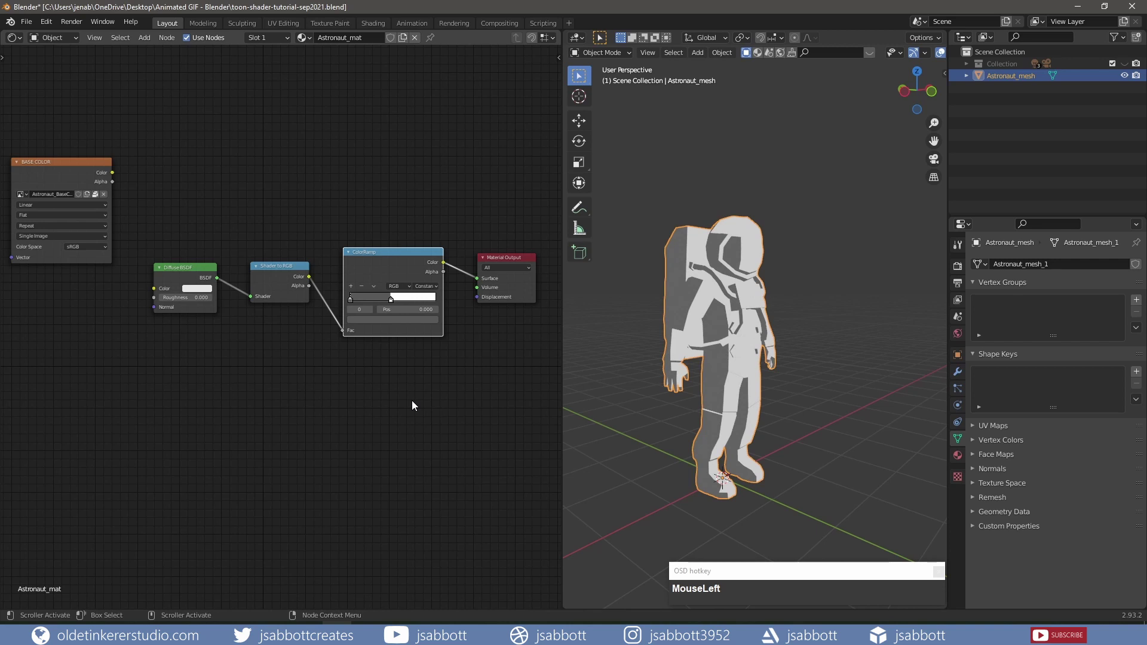
Add a MixRGB node set to Multiply before the Material Output, with BASE COLOR feeding Color1 and the ColorRamp feeding Color2
{"action": "key", "text": "shift+a"}
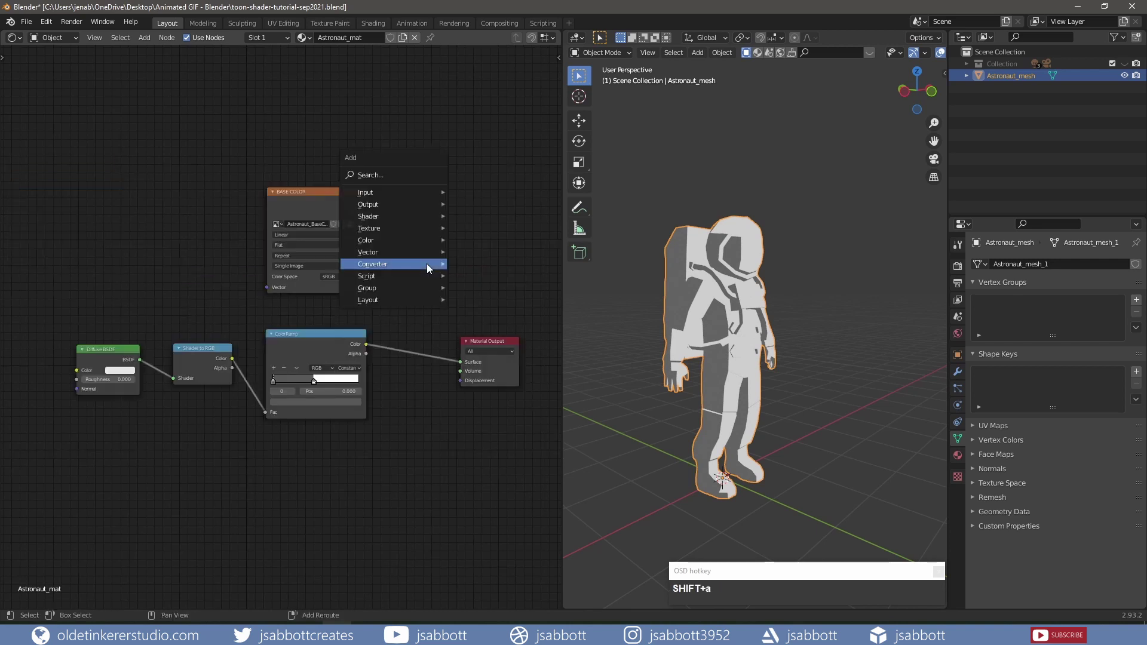
{"action": "mouse_move", "coordinate": [426, 263]}
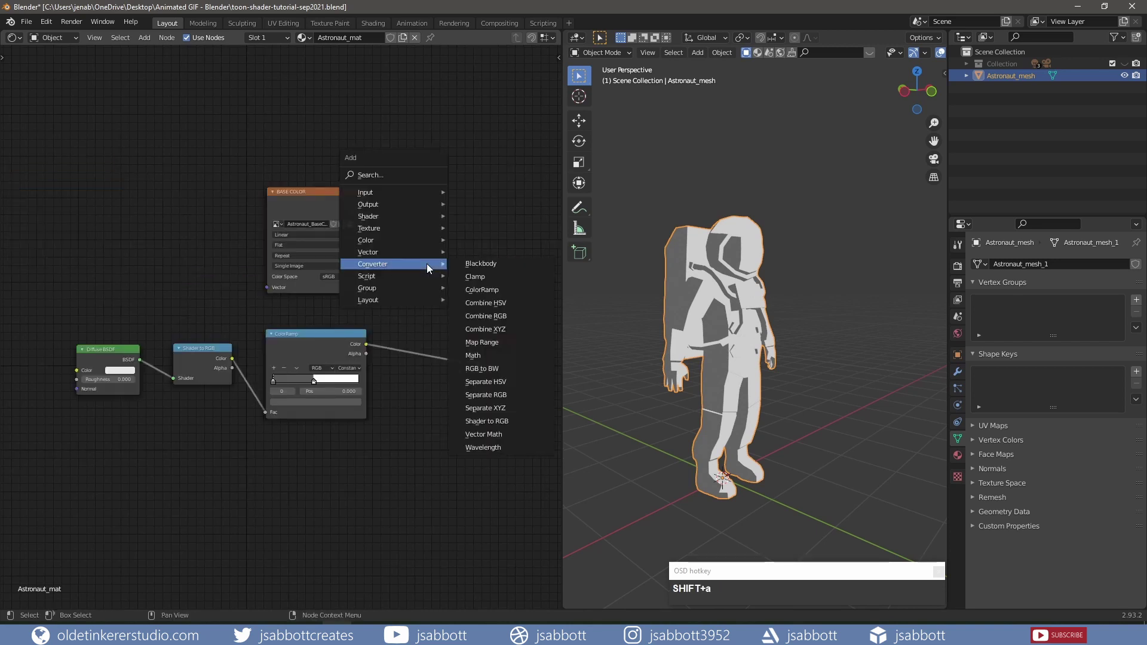
{"action": "mouse_move", "coordinate": [426, 239]}
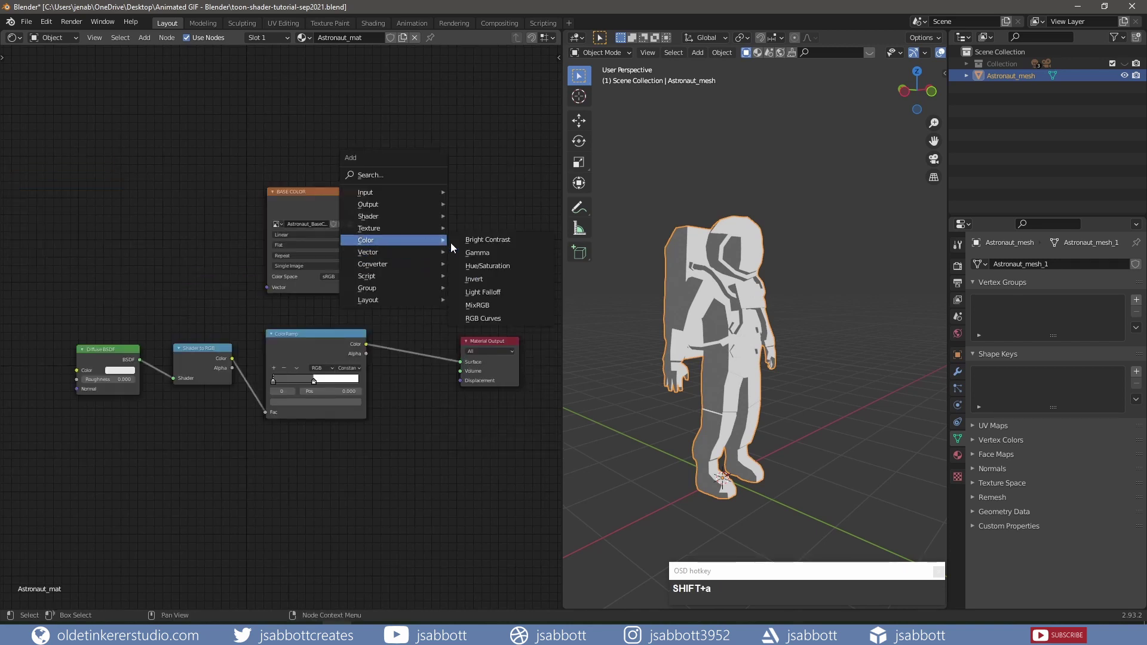
{"action": "left_click", "coordinate": [481, 304]}
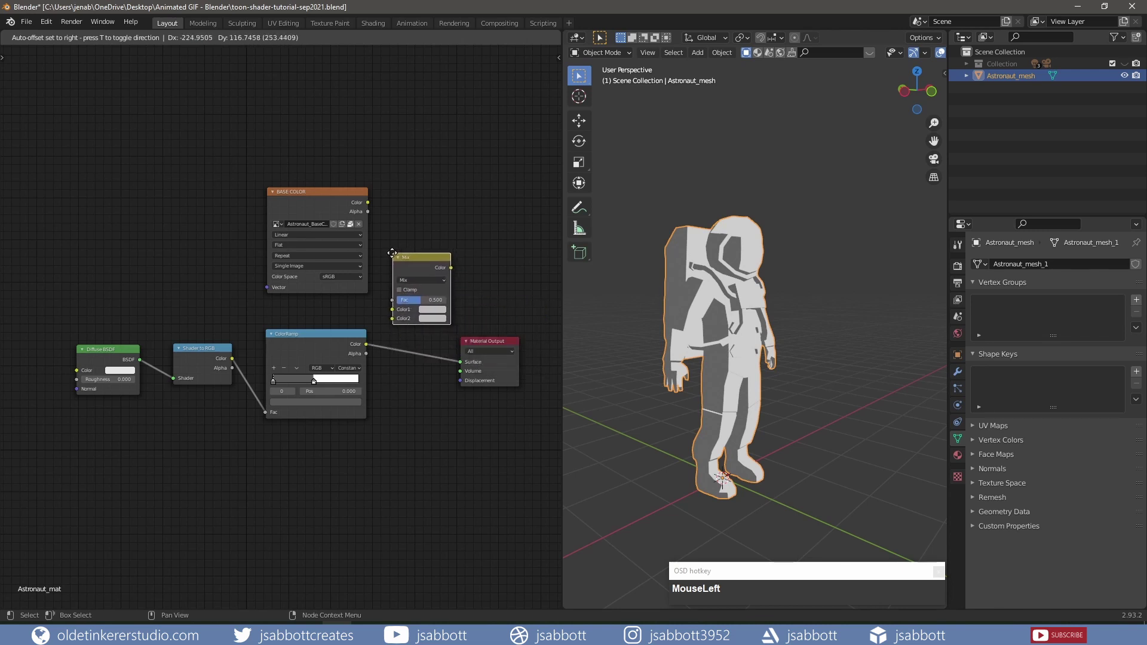
{"action": "left_click", "coordinate": [392, 253]}
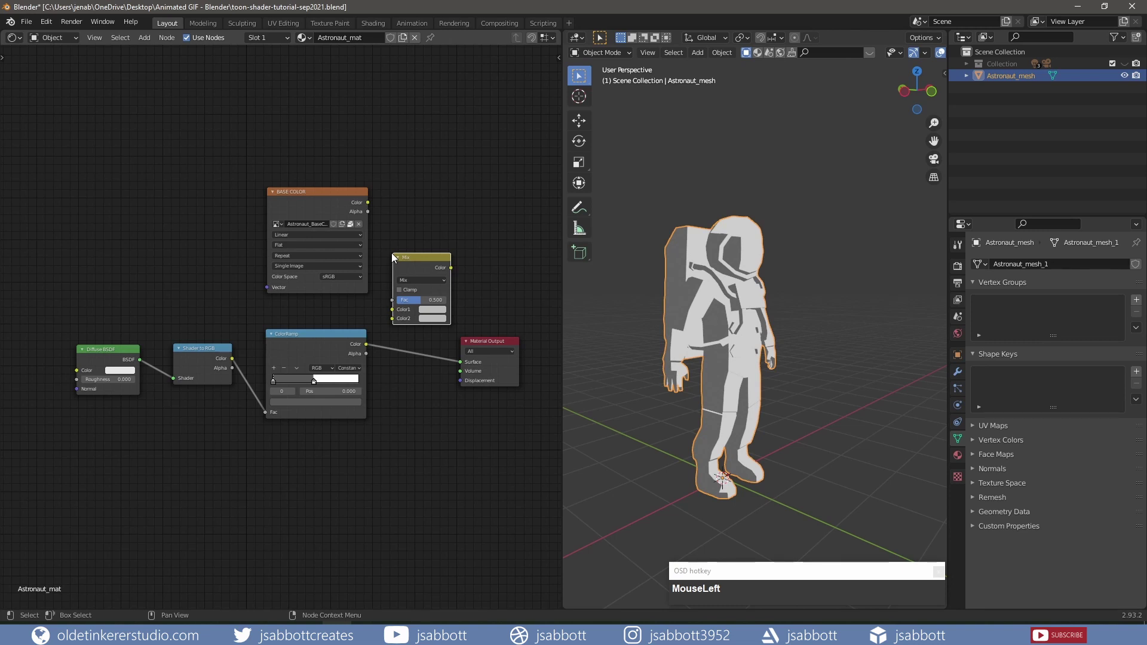
{"action": "left_click", "coordinate": [422, 281]}
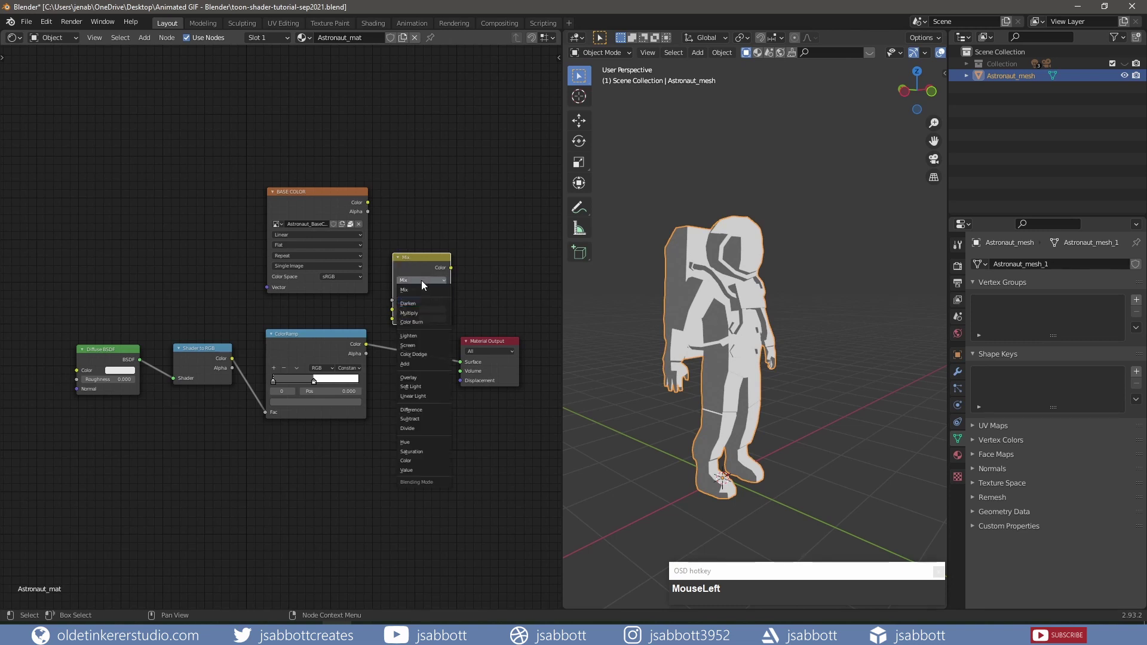
{"action": "left_click", "coordinate": [422, 313]}
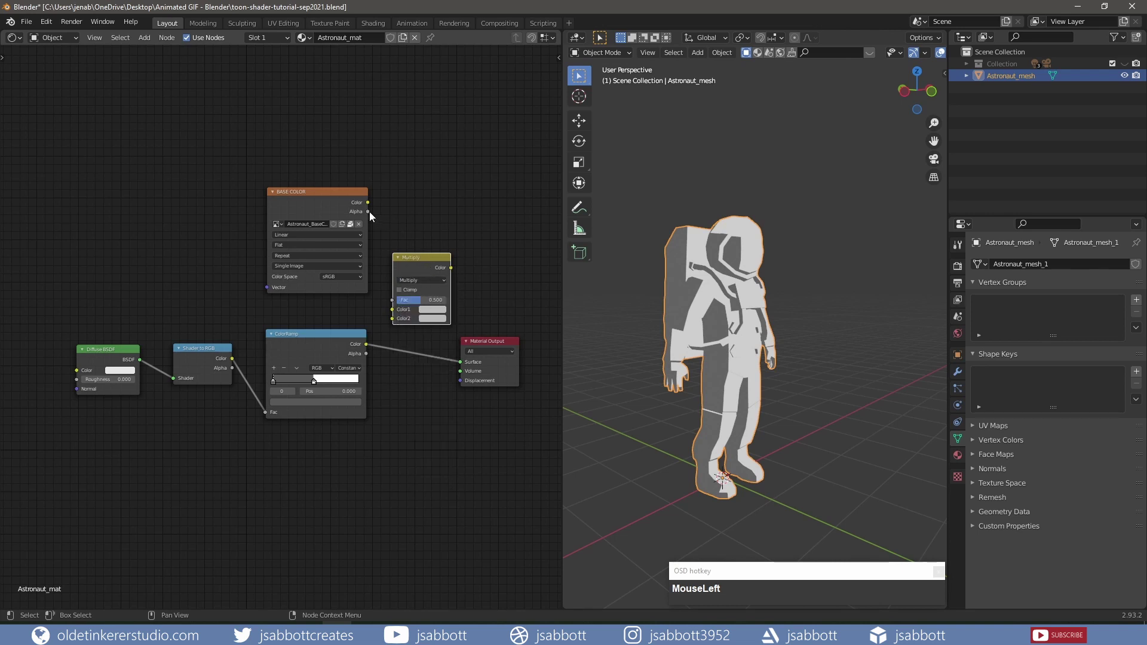
{"action": "left_click_drag", "start_coordinate": [367, 202], "coordinate": [392, 318]}
{"action": "left_click_drag", "start_coordinate": [450, 268], "coordinate": [424, 297]}
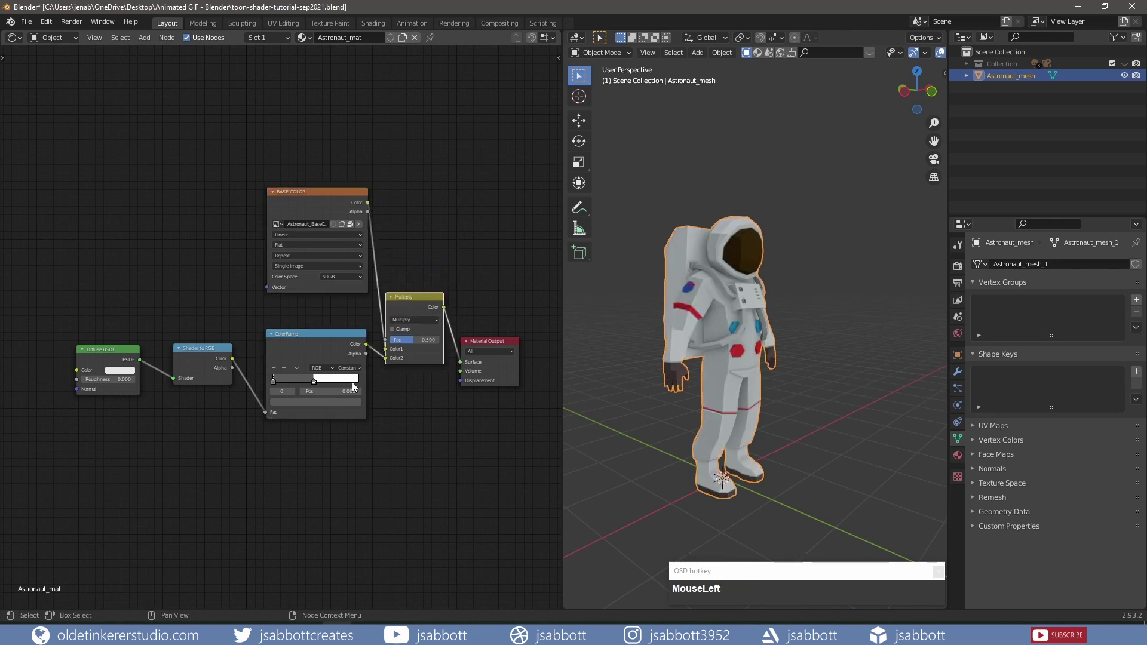
Move the ColorRamp's white stop to 0.514, set the Multiply node's factor to 0.642, and save the file
{"action": "left_click", "coordinate": [312, 381]}
{"action": "mouse_move", "coordinate": [313, 381]}
{"action": "left_mouse_down"}
{"action": "mouse_move", "coordinate": [295, 381]}
{"action": "mouse_move", "coordinate": [328, 382]}
{"action": "mouse_move", "coordinate": [304, 381]}
{"action": "mouse_move", "coordinate": [317, 381]}
{"action": "left_mouse_up"}
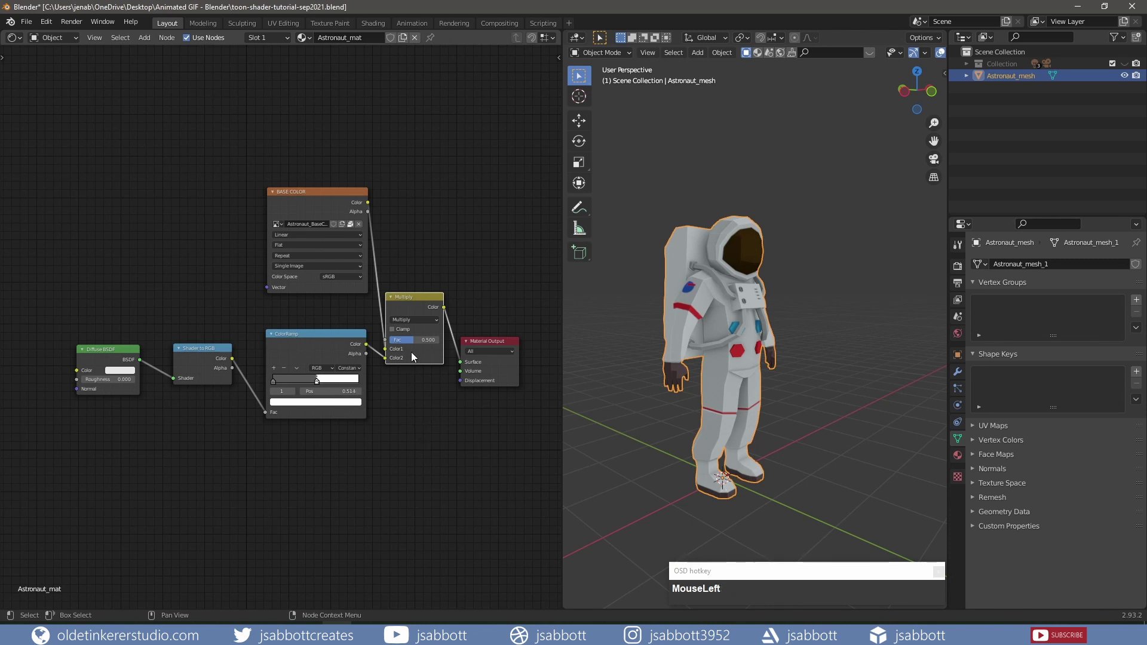
{"action": "mouse_move", "coordinate": [412, 343]}
{"action": "left_mouse_down"}
{"action": "mouse_move", "coordinate": [448, 343]}
{"action": "mouse_move", "coordinate": [376, 343]}
{"action": "mouse_move", "coordinate": [416, 343]}
{"action": "left_mouse_up"}
{"action": "key", "text": "ctrl+s"}
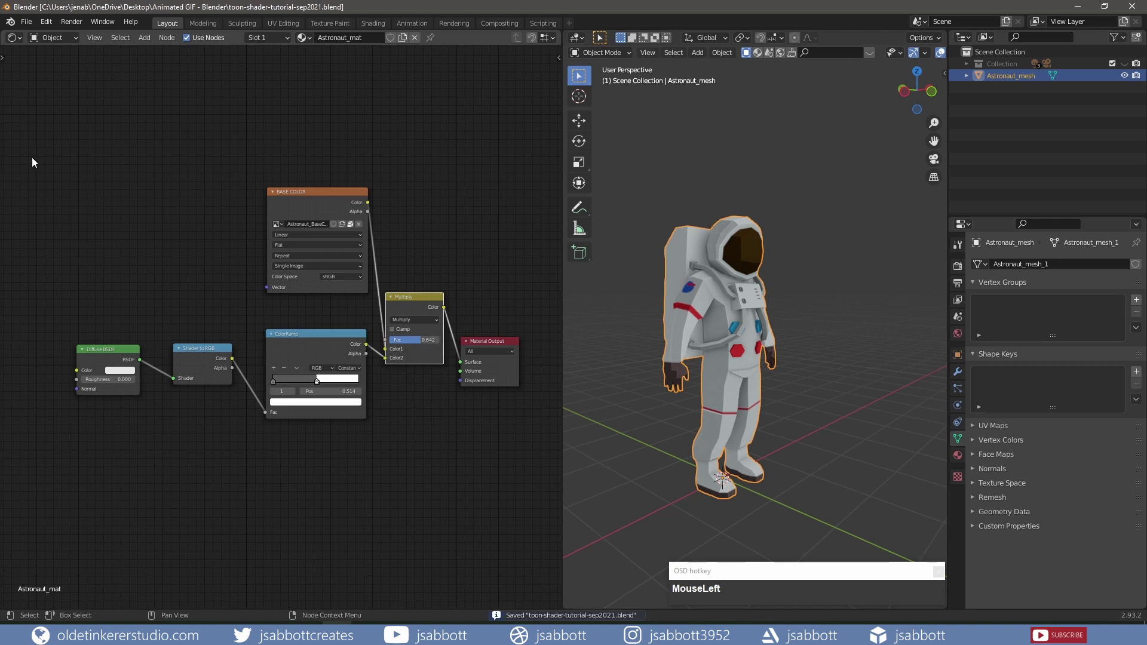
Enclose all nodes except the Material Output in a frame and label it "shadow"
{"action": "left_click_drag", "start_coordinate": [31, 153], "coordinate": [448, 454]}
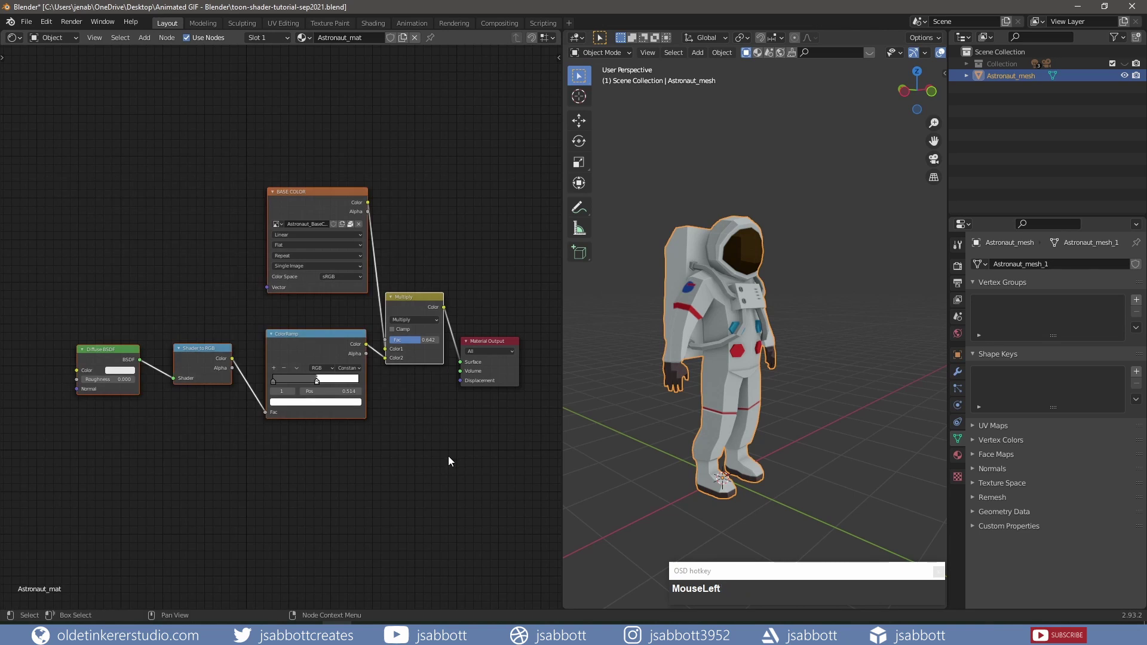
{"action": "key", "text": "ctrl+j"}
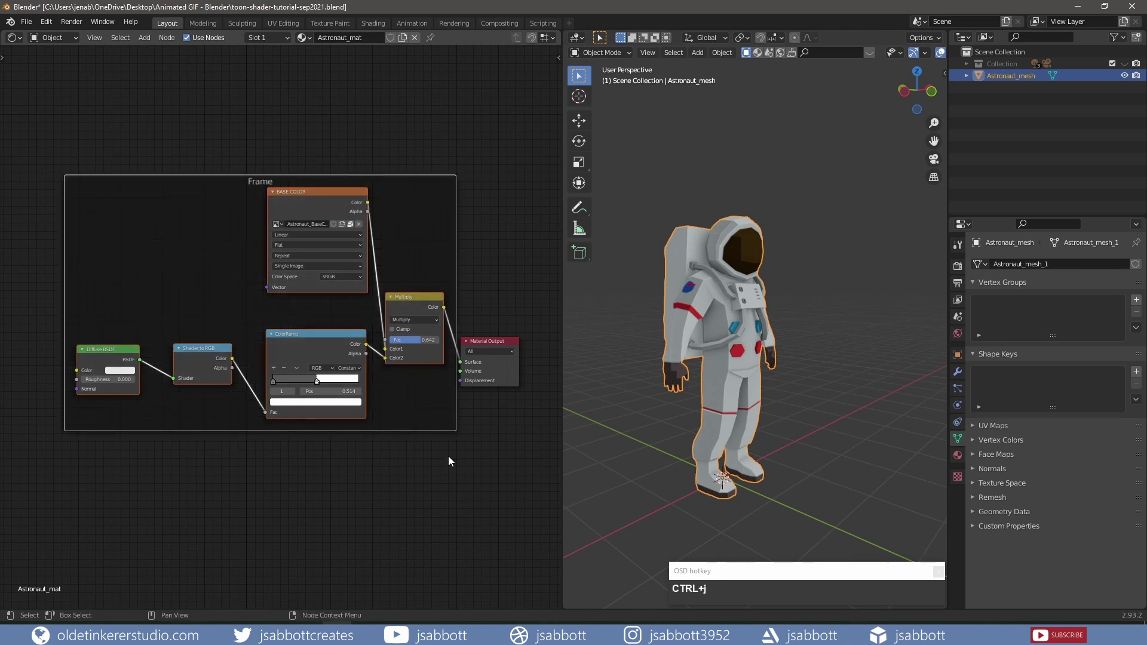
{"action": "right_click", "coordinate": [402, 410]}
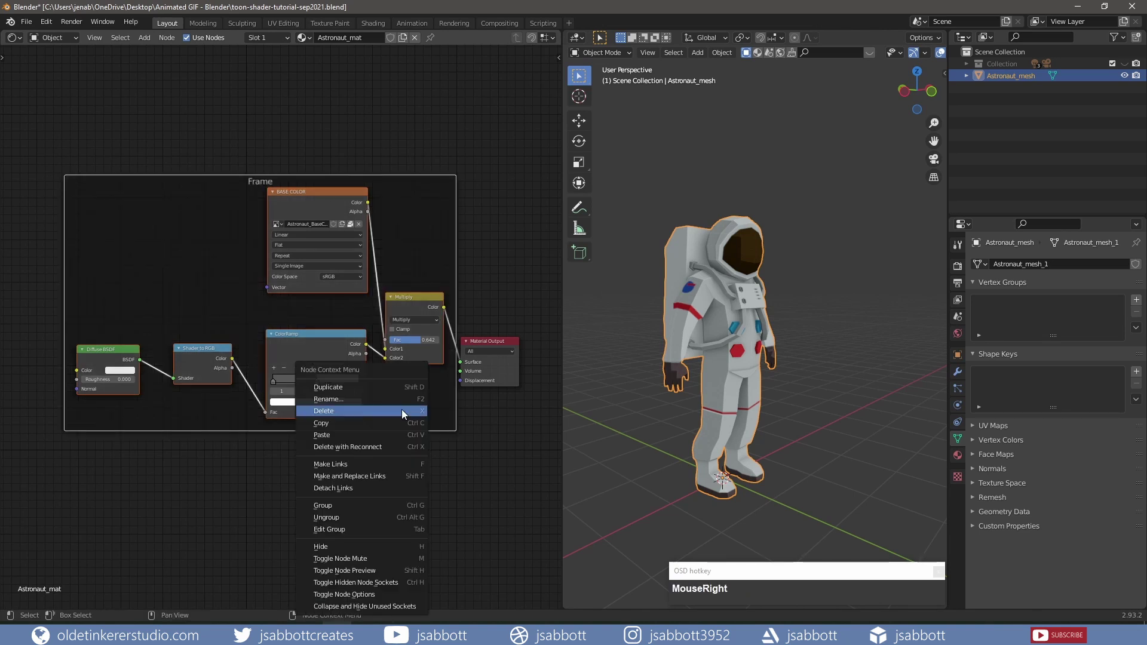
{"action": "left_click", "coordinate": [384, 399]}
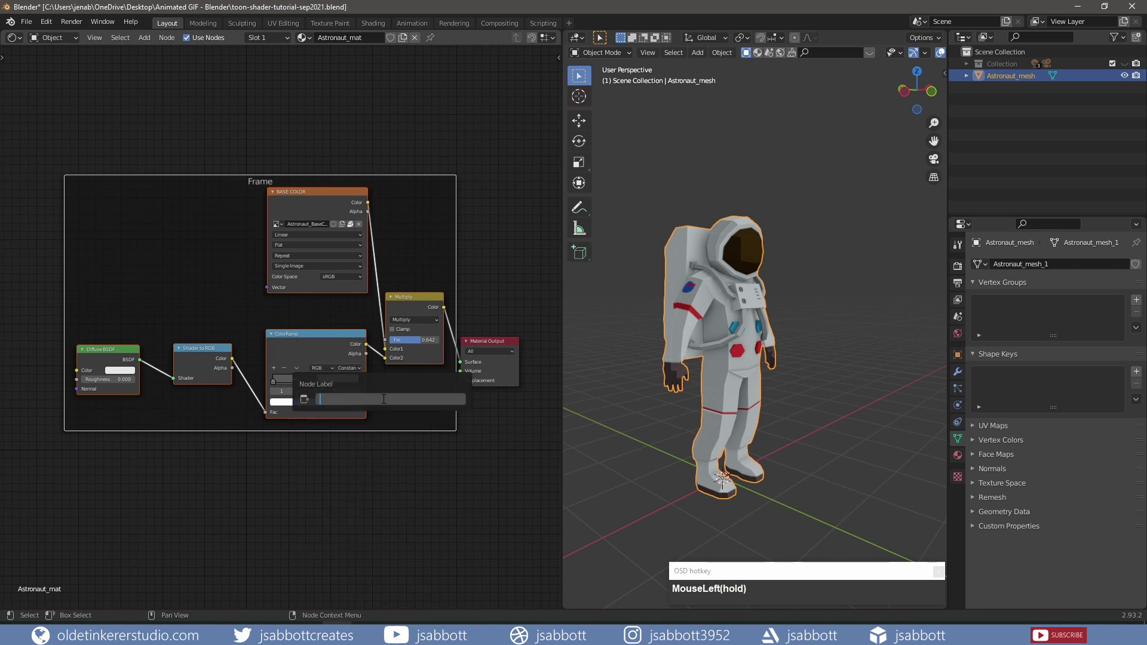
{"action": "type", "text": "shadow"}
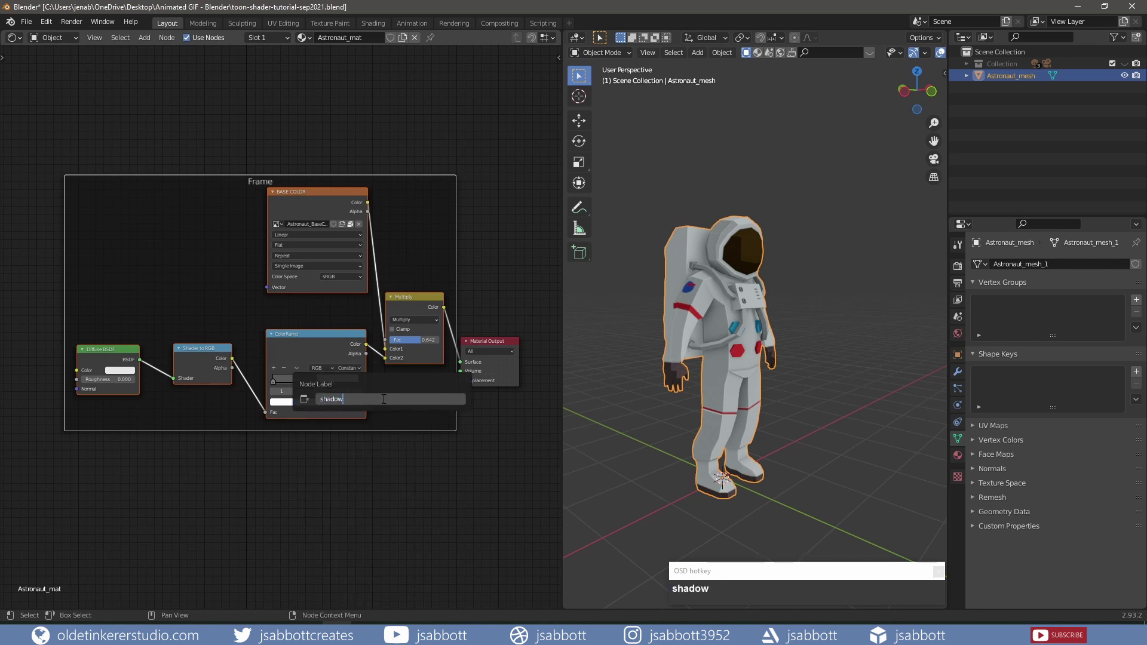
{"action": "key", "text": "Return"}
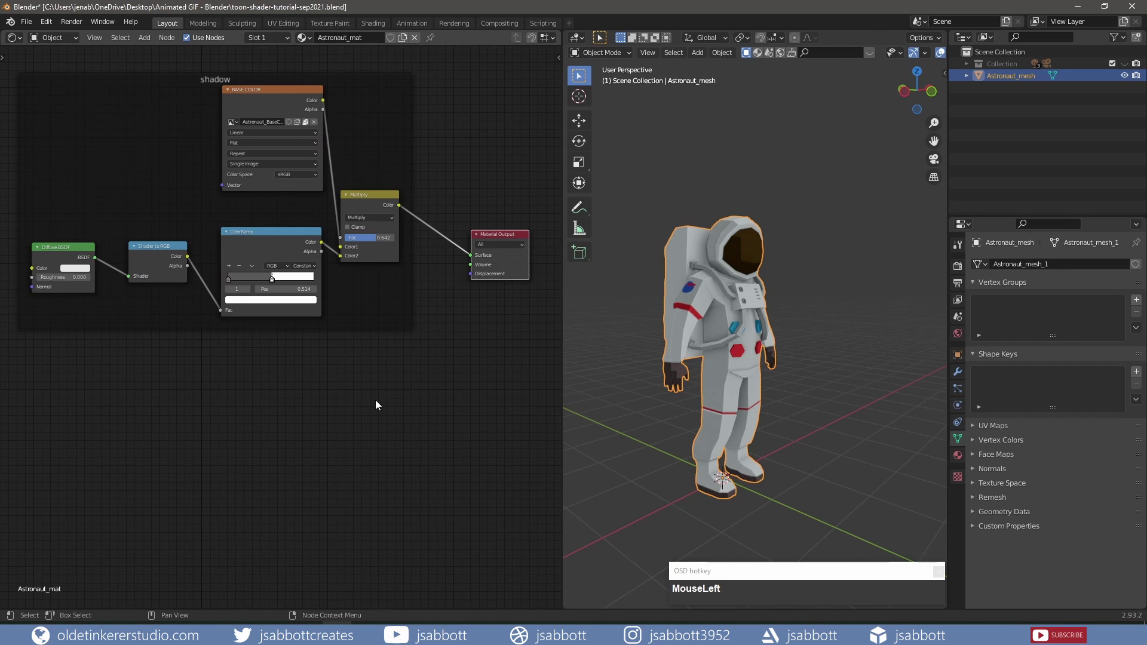
Add a Glossy BSDF node in the empty space below the shadow frame
{"action": "key", "text": "shift+a"}
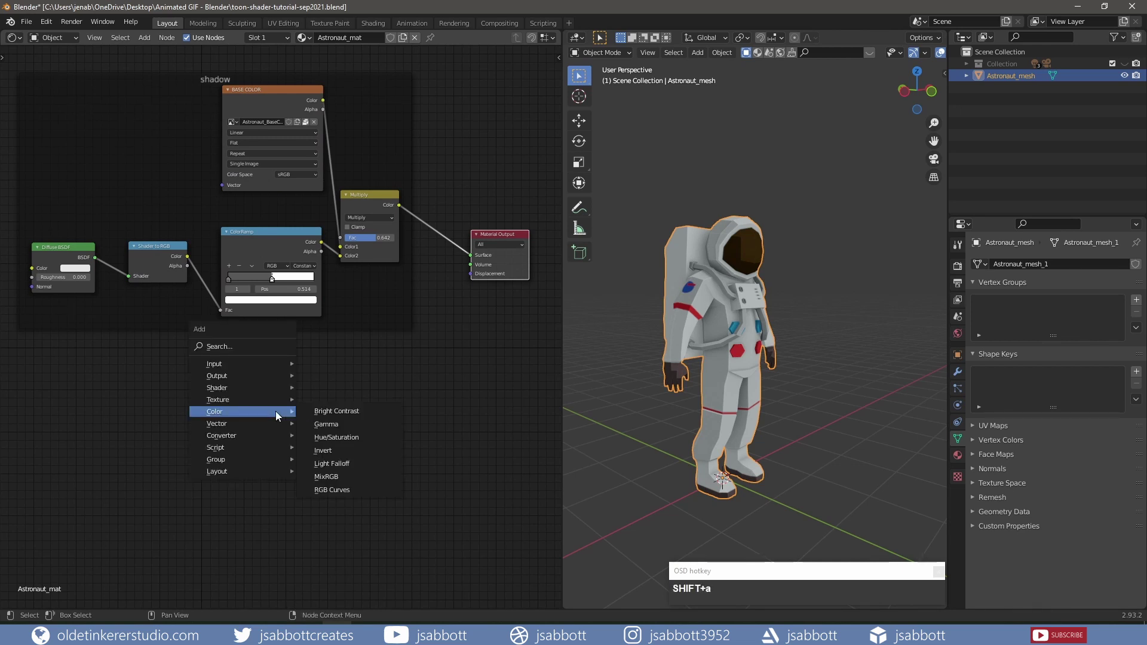
{"action": "mouse_move", "coordinate": [272, 389]}
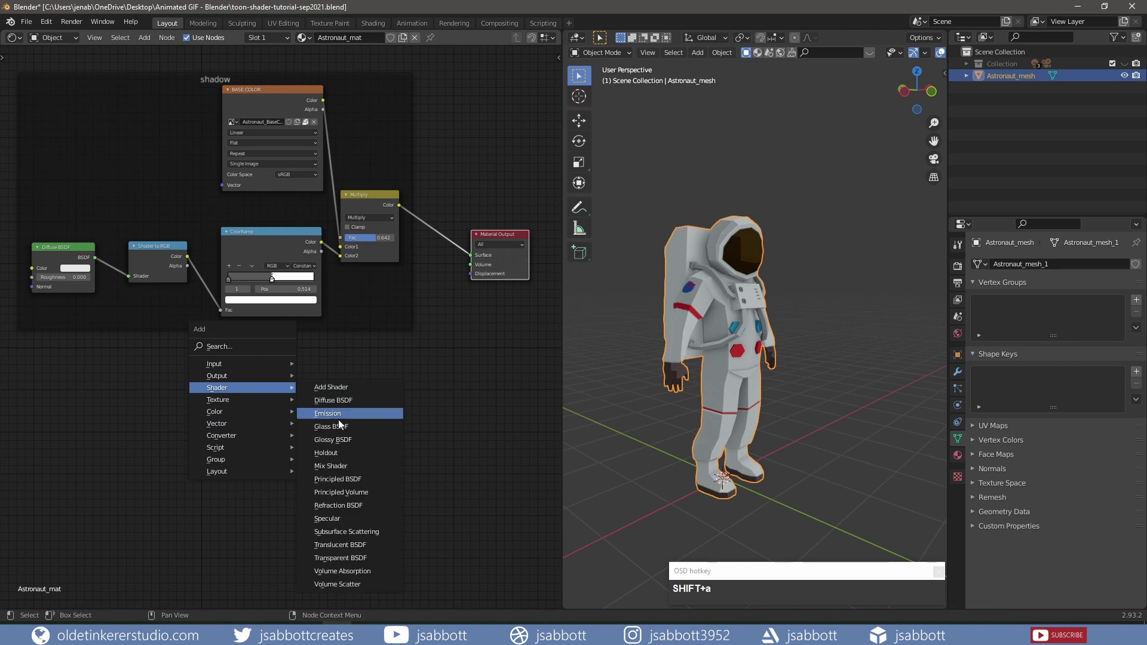
{"action": "left_click", "coordinate": [342, 441]}
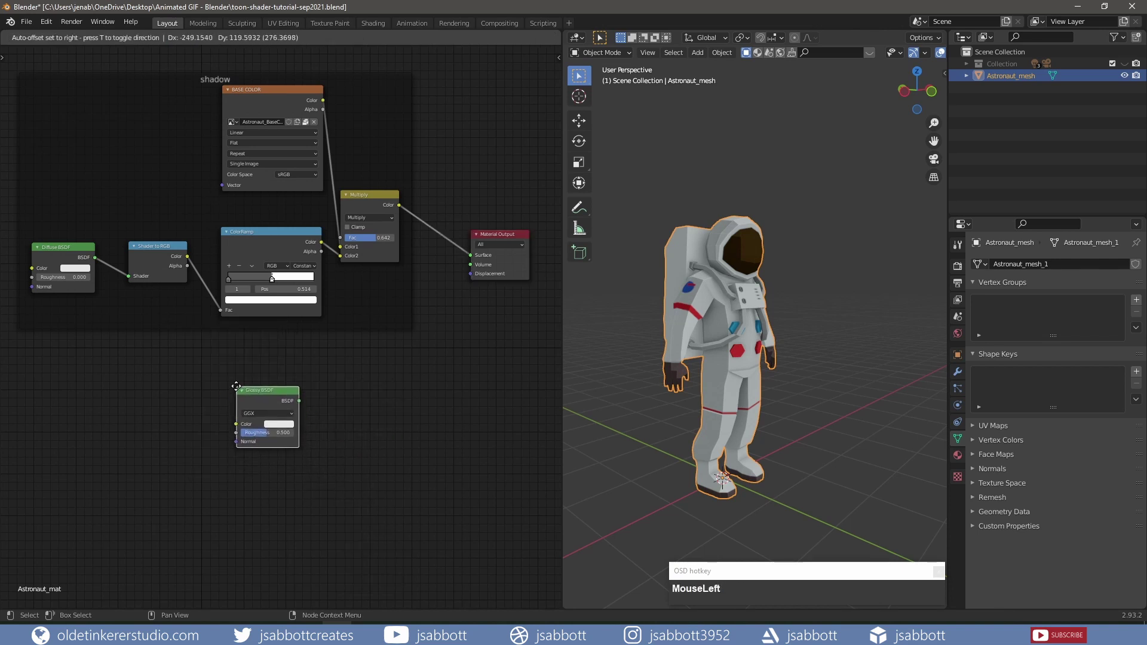
{"action": "left_click", "coordinate": [236, 386]}
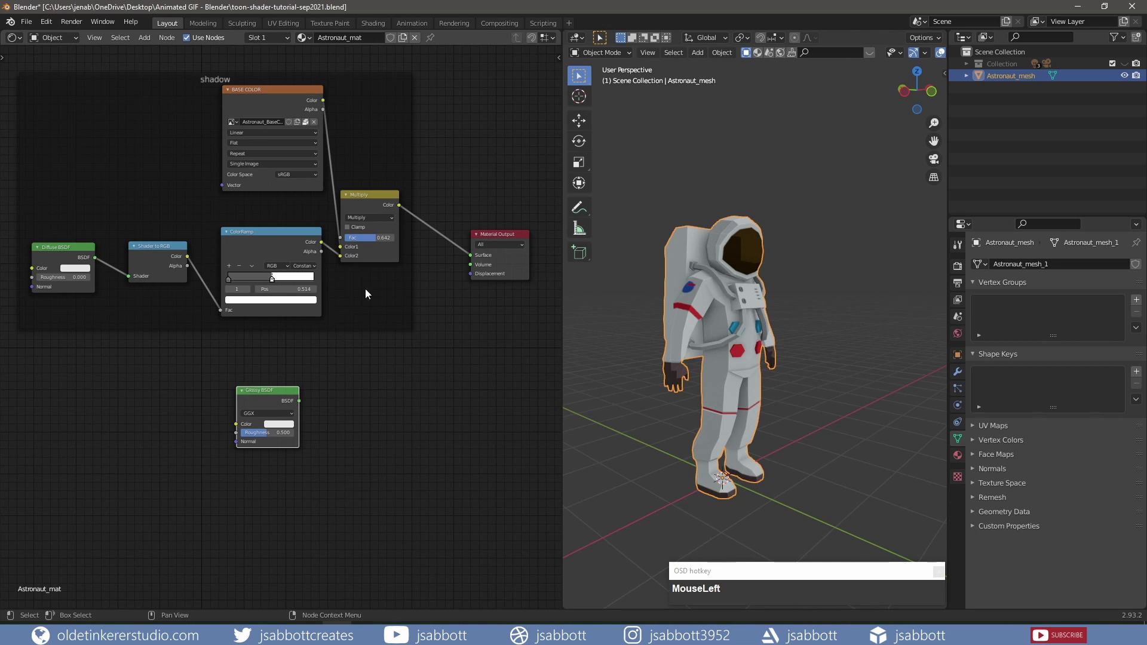
Copy the Shader to RGB and ColorRamp nodes out beside the Glossy BSDF, and connect the Glossy BSDF to the copied Shader to RGB
{"action": "left_click", "coordinate": [152, 245]}
{"action": "left_click", "coordinate": [263, 231], "text": "shift"}
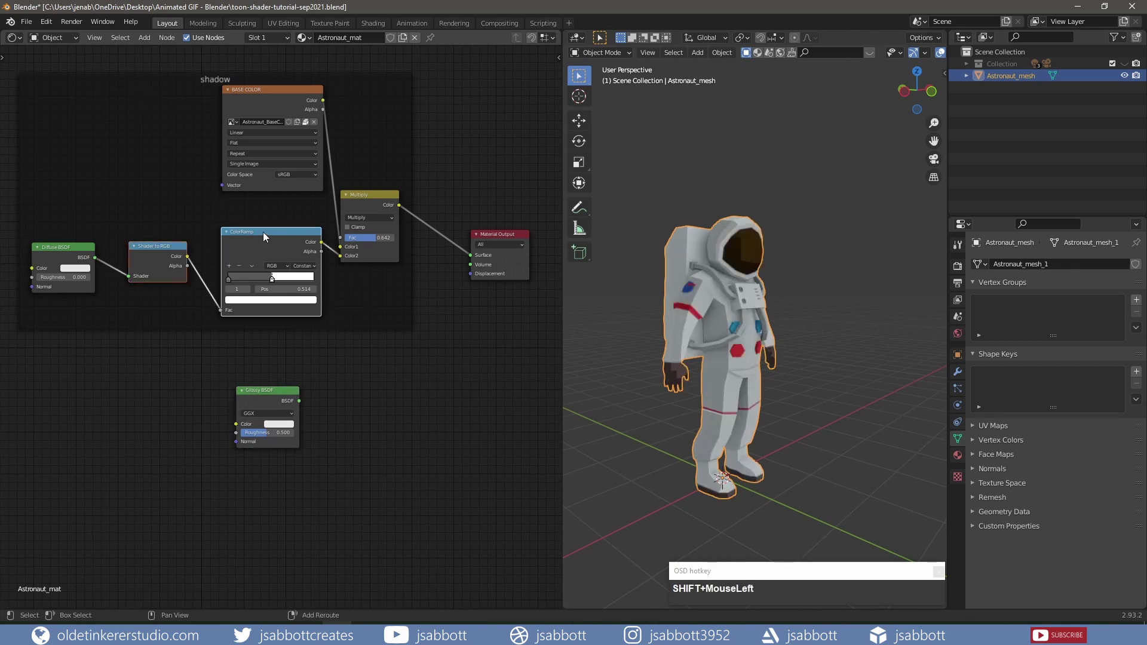
{"action": "right_click", "coordinate": [263, 232]}
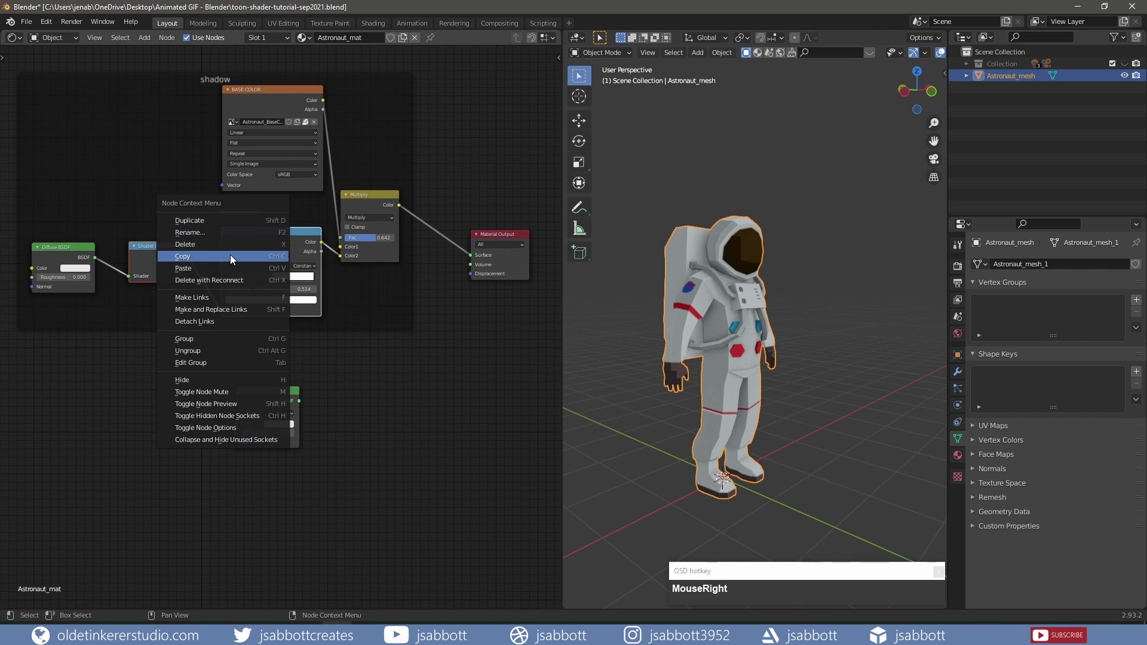
{"action": "left_click", "coordinate": [333, 347]}
{"action": "left_click", "coordinate": [353, 404]}
{"action": "right_click", "coordinate": [352, 404]}
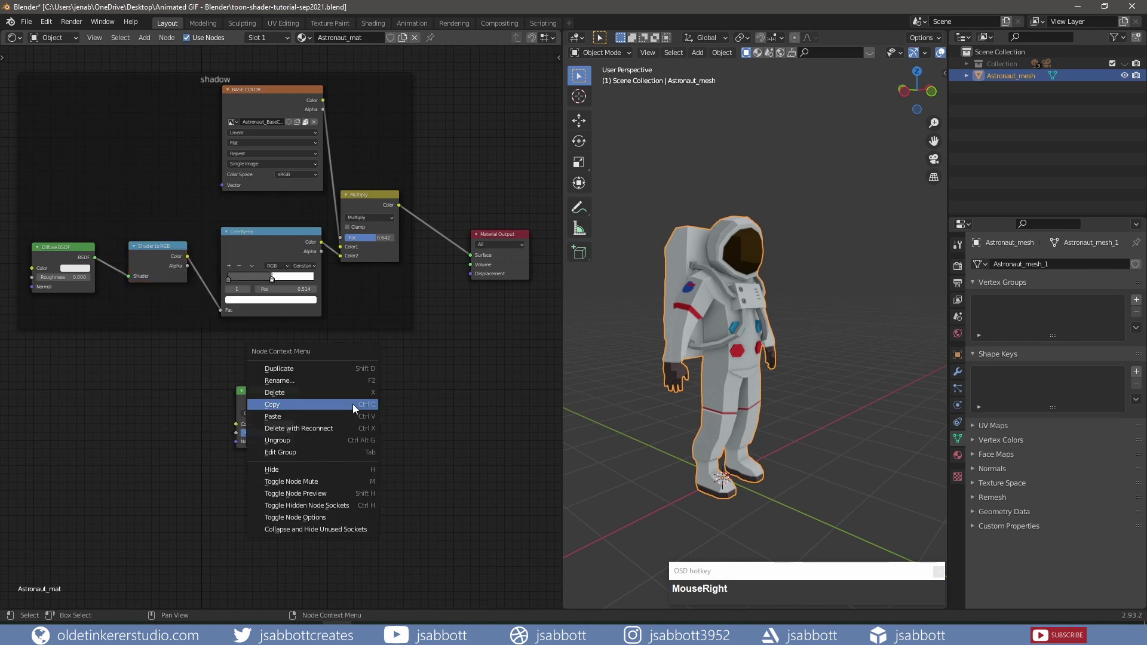
{"action": "left_click", "coordinate": [349, 417]}
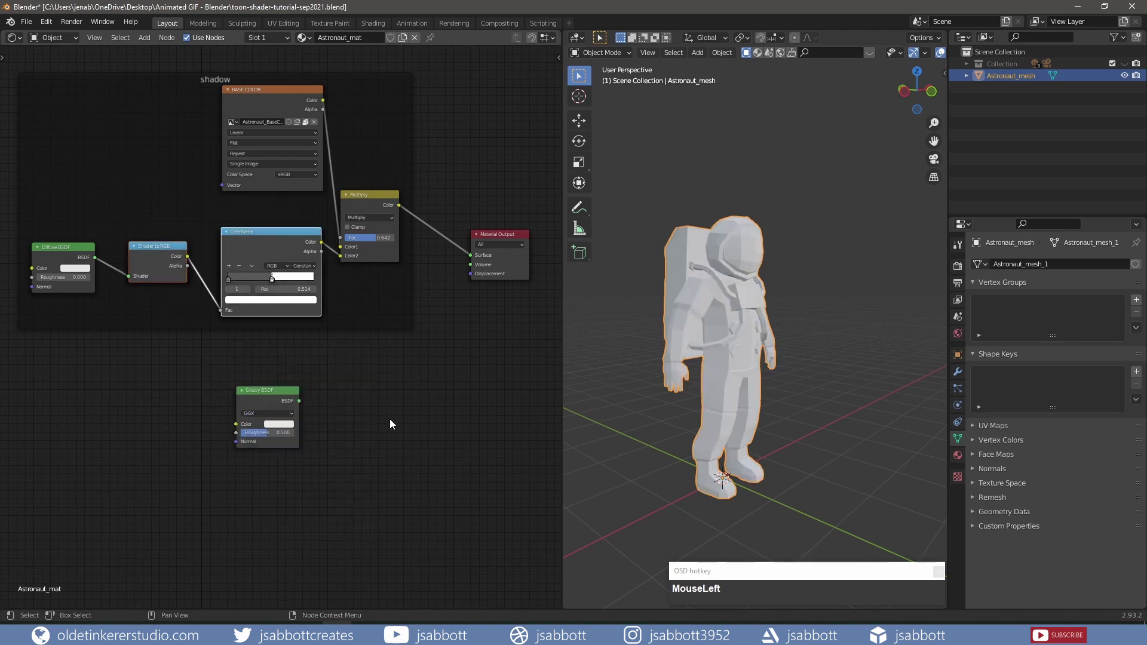
{"action": "left_click_drag", "start_coordinate": [268, 232], "coordinate": [460, 375]}
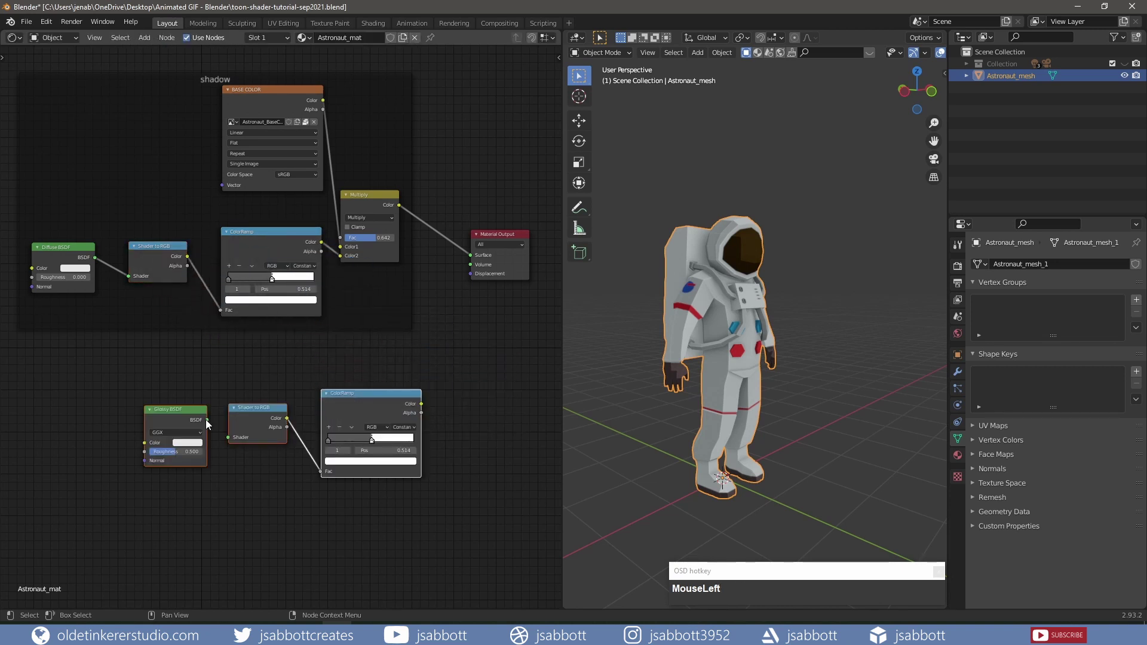
{"action": "left_click_drag", "start_coordinate": [206, 420], "coordinate": [224, 438]}
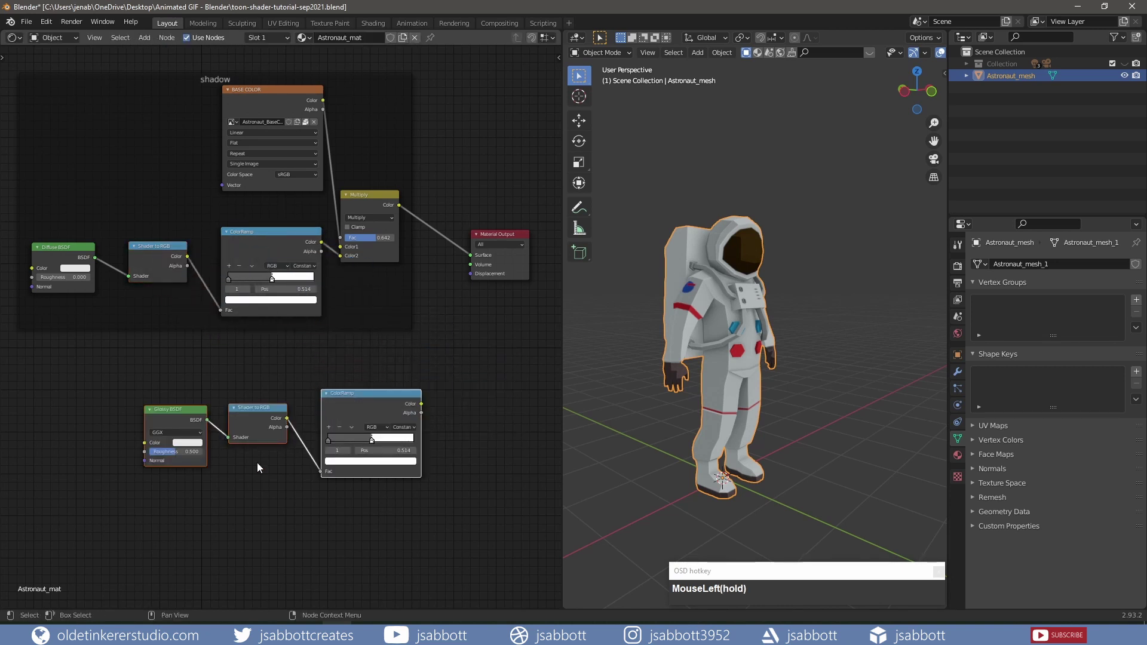
Place a copy of the Multiply node outside the shadow frame near the Material Output and set its blending mode to Add
{"action": "left_click", "coordinate": [368, 196]}
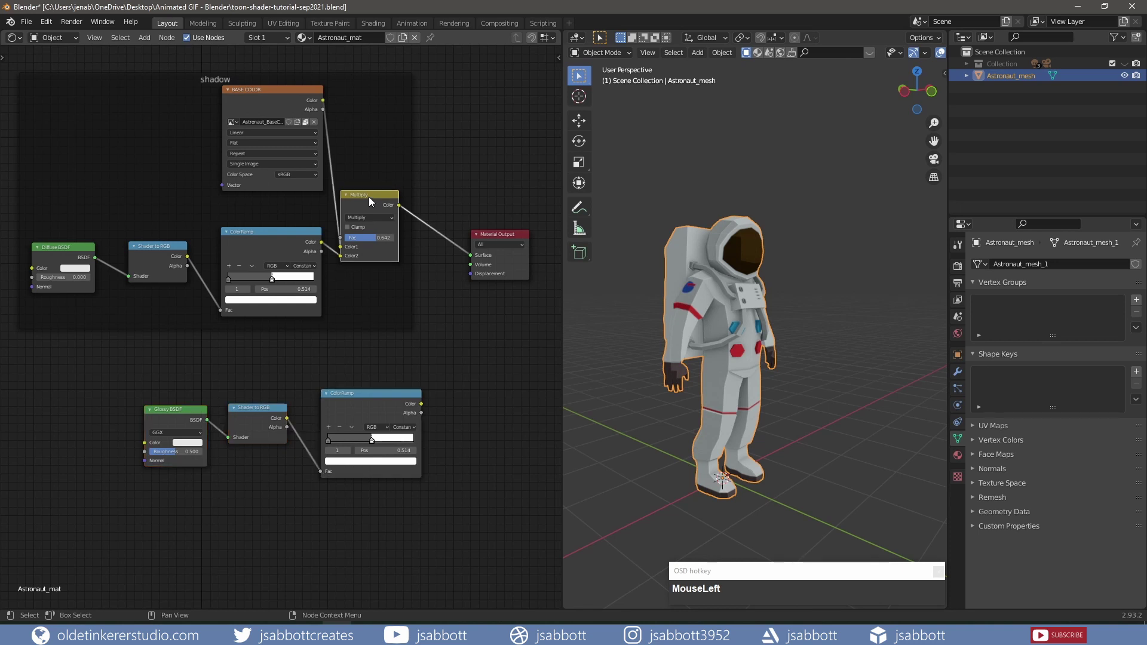
{"action": "right_click", "coordinate": [368, 196]}
{"action": "left_click", "coordinate": [354, 191]}
{"action": "right_click", "coordinate": [429, 320]}
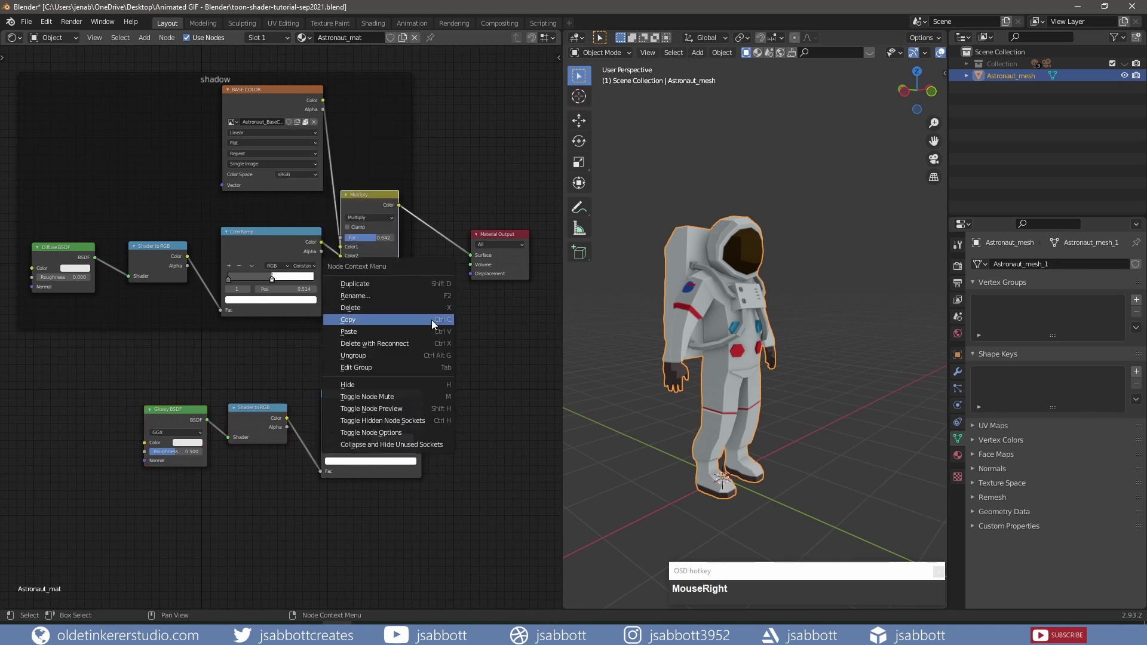
{"action": "left_click", "coordinate": [396, 332]}
{"action": "left_click_drag", "start_coordinate": [370, 193], "coordinate": [453, 304]}
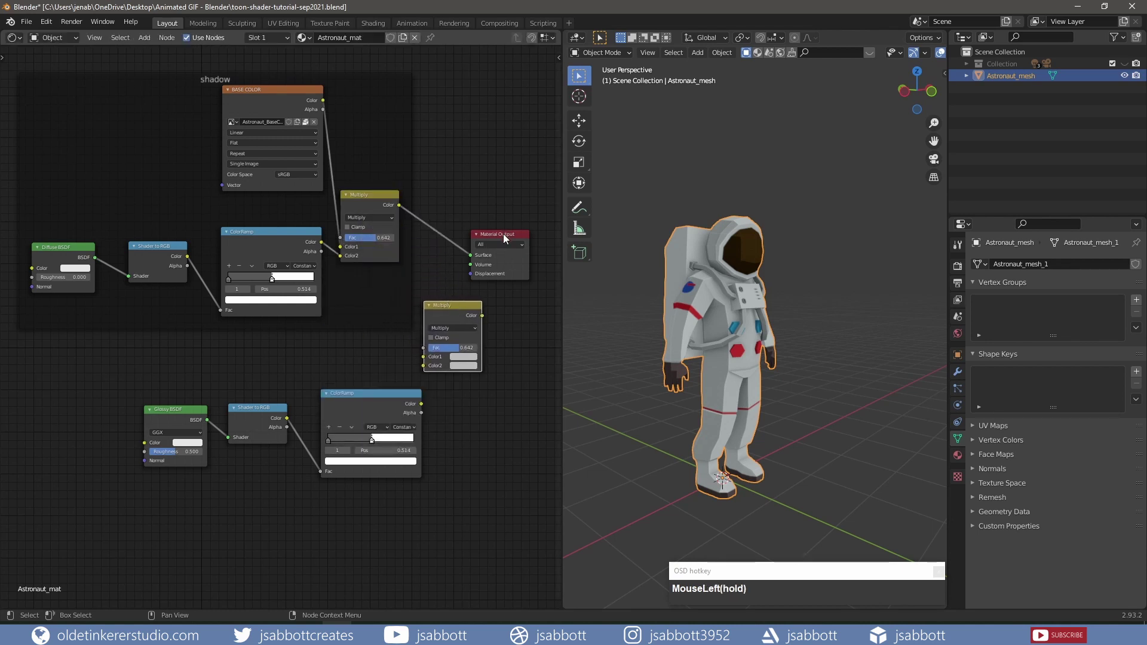
{"action": "left_click_drag", "start_coordinate": [503, 235], "coordinate": [527, 234]}
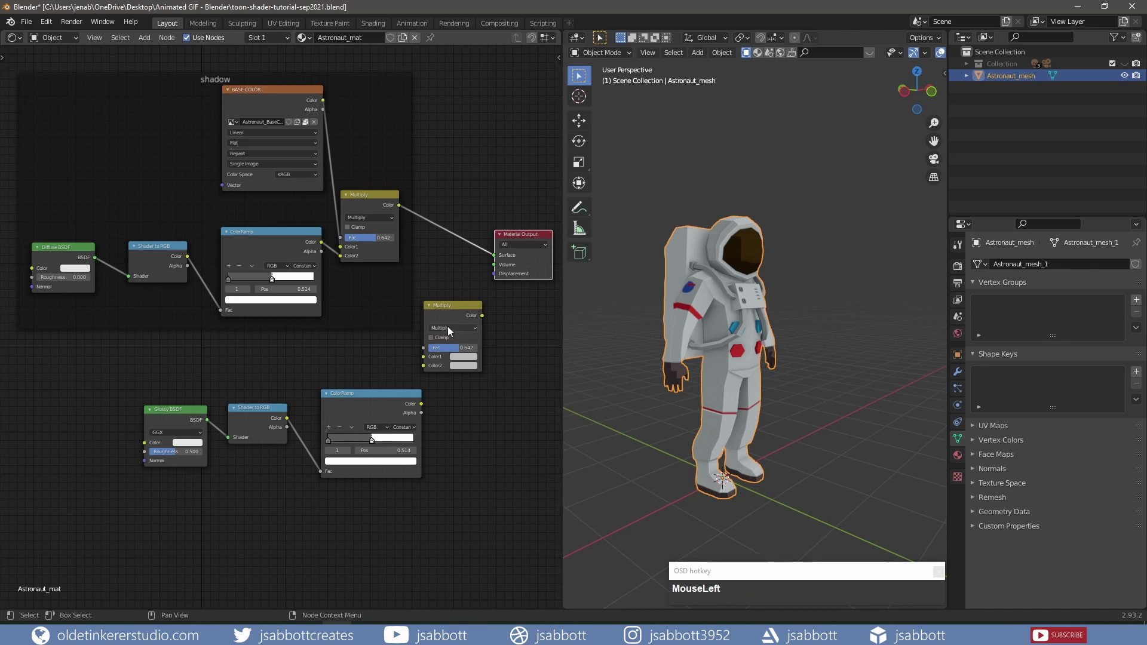
{"action": "left_click", "coordinate": [448, 328]}
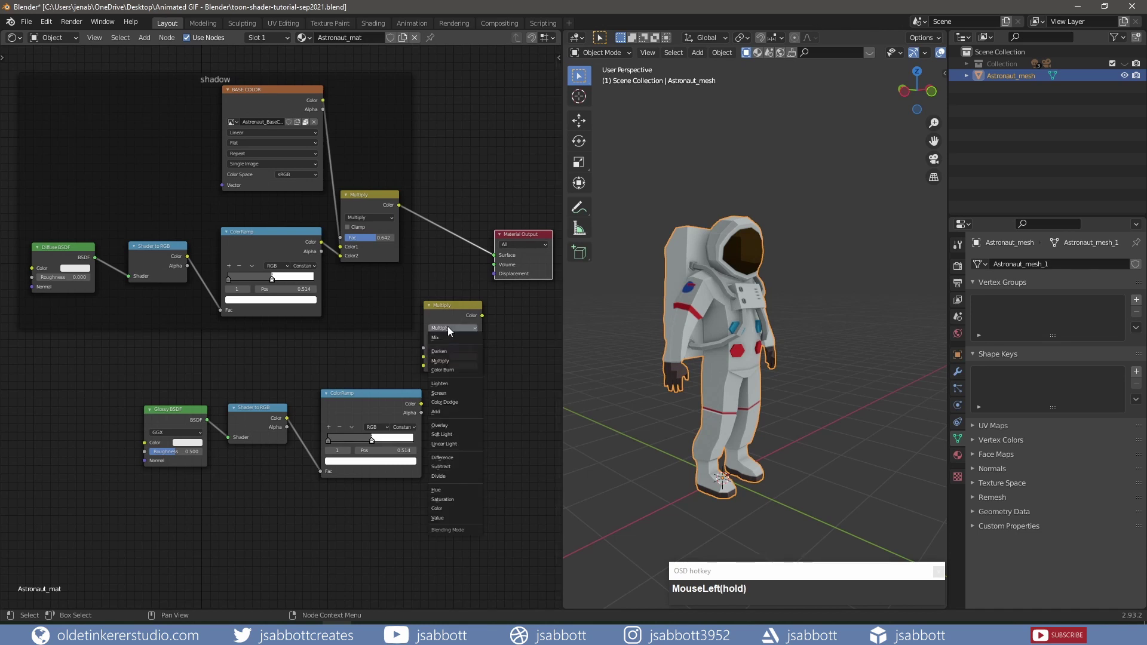
{"action": "left_click", "coordinate": [451, 412]}
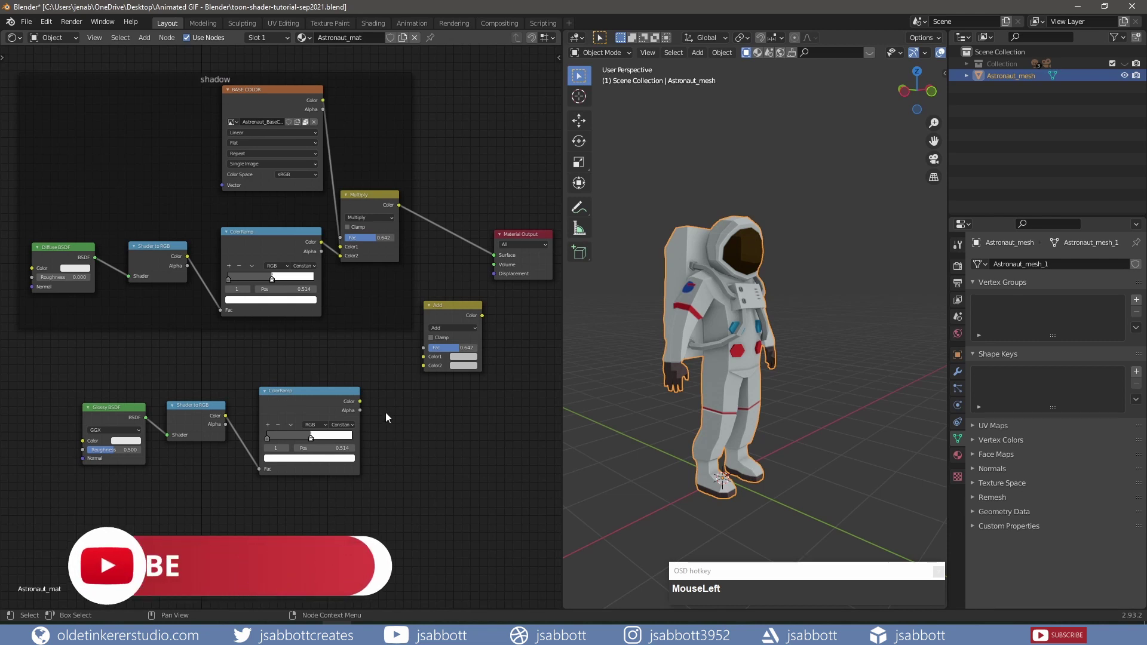
Feed the Multiply output into the Add node's Color1 and the glossy ColorRamp into Color2, with Add going to the Material Output's Surface
{"action": "left_click_drag", "start_coordinate": [360, 401], "coordinate": [423, 366]}
{"action": "left_click_drag", "start_coordinate": [399, 205], "coordinate": [422, 348]}
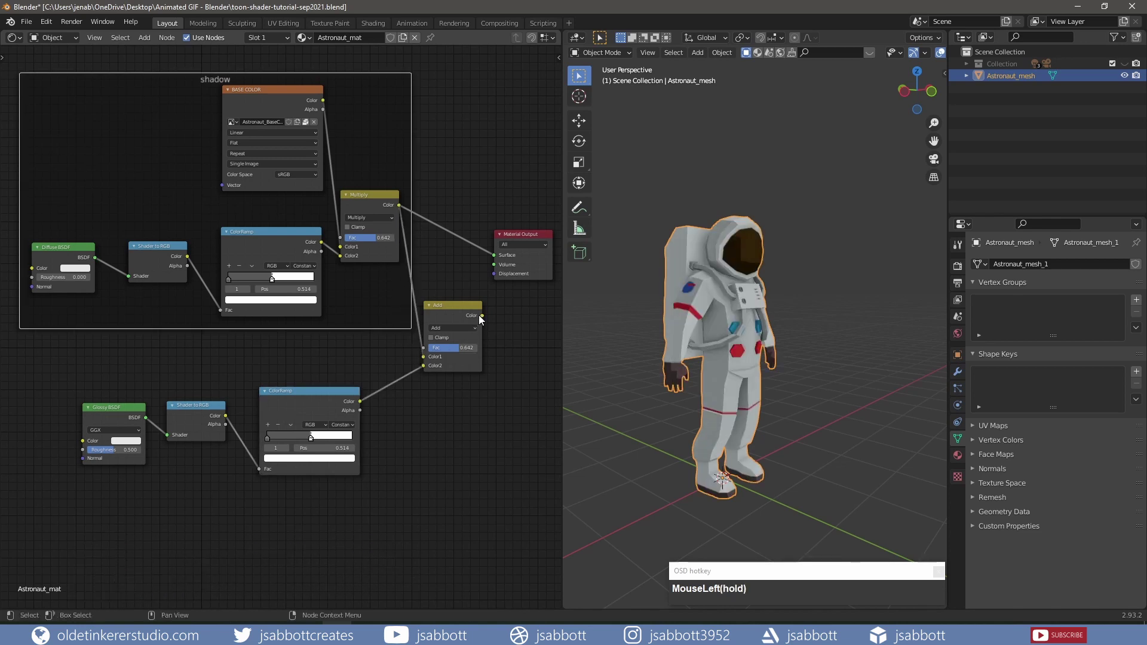
{"action": "left_click_drag", "start_coordinate": [481, 316], "coordinate": [494, 256]}
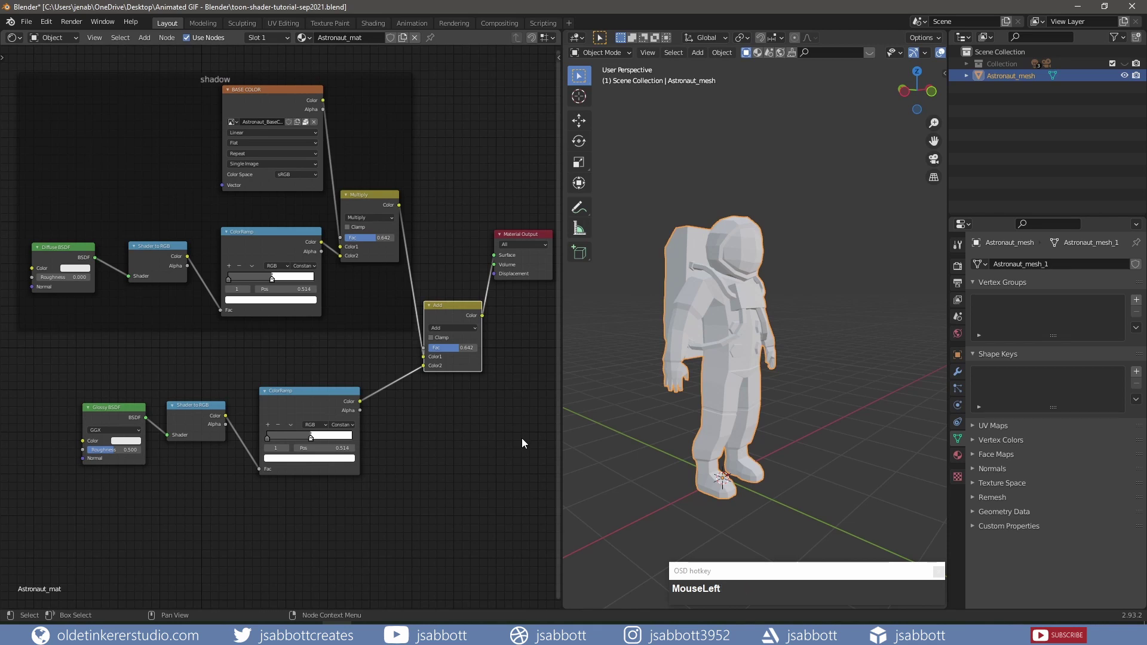
Set the glossy ColorRamp's dark stop to pure black and move its white stop to 0.591
{"action": "left_click", "coordinate": [268, 438]}
{"action": "left_click", "coordinate": [279, 457]}
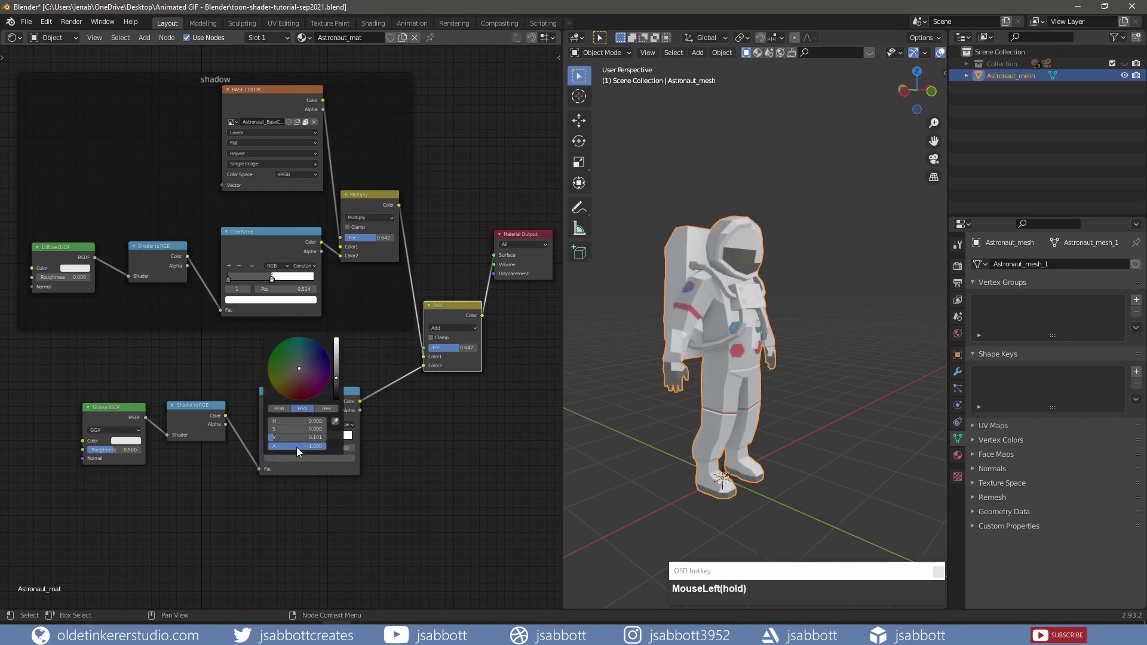
{"action": "left_click_drag", "start_coordinate": [336, 379], "coordinate": [338, 409]}
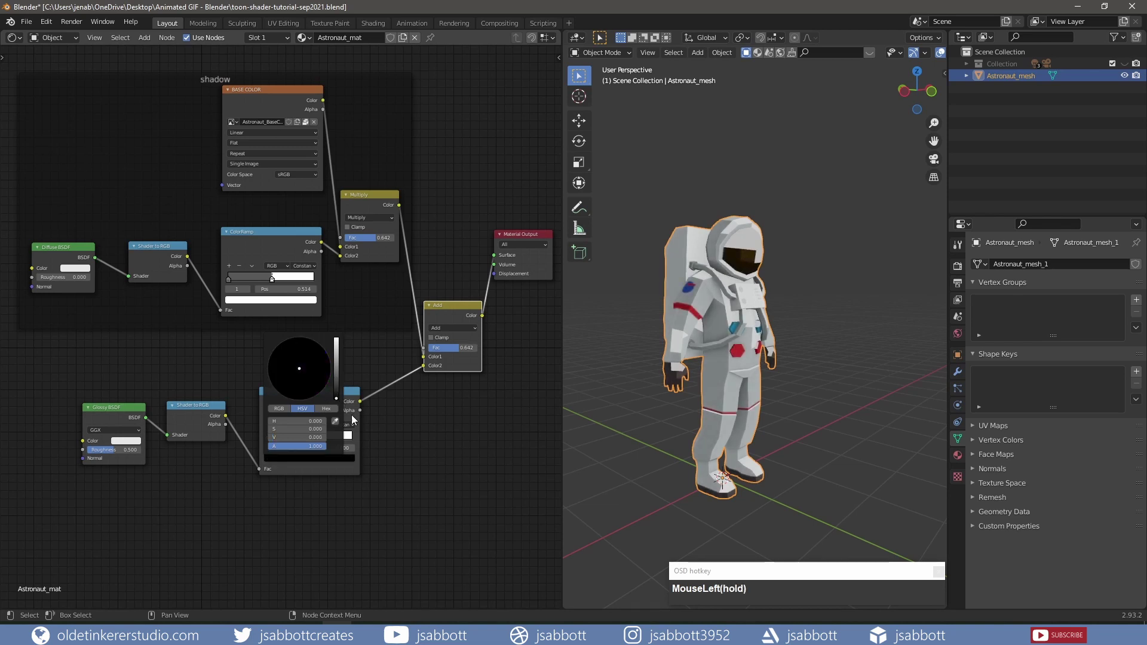
{"action": "left_click", "coordinate": [406, 544]}
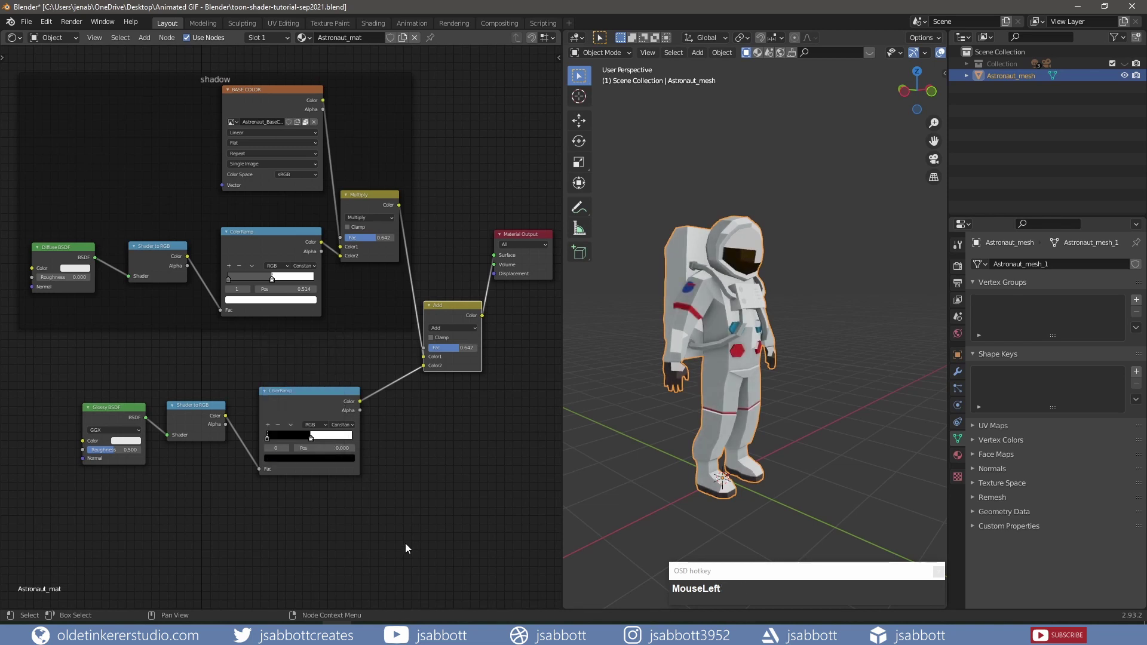
{"action": "left_click", "coordinate": [310, 439]}
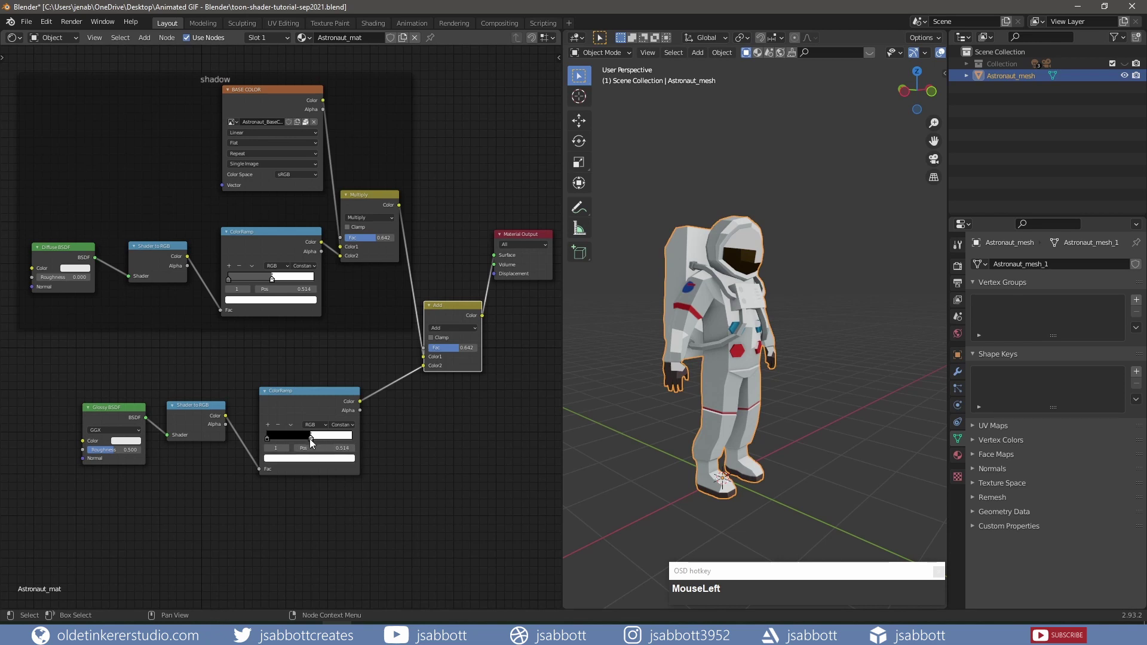
{"action": "mouse_move", "coordinate": [310, 439]}
{"action": "left_mouse_down"}
{"action": "mouse_move", "coordinate": [354, 442]}
{"action": "mouse_move", "coordinate": [317, 439]}
{"action": "left_mouse_up"}
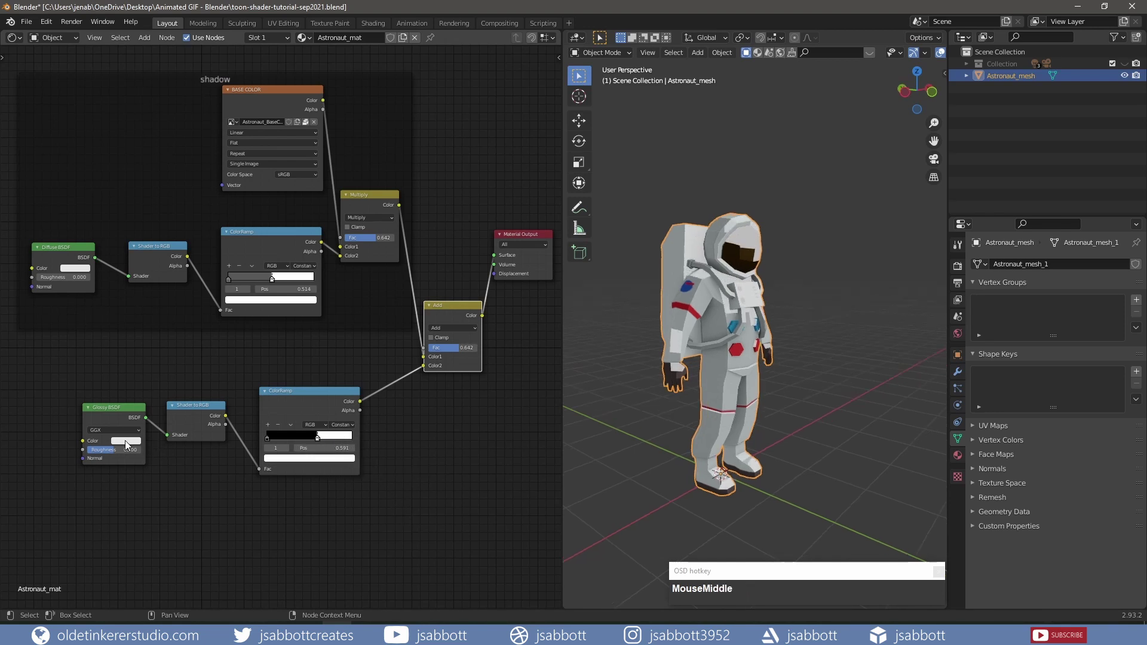
Darken the Glossy BSDF's color to a value of 0.558 and set the Add node's factor to 0.208
{"action": "left_click", "coordinate": [125, 441]}
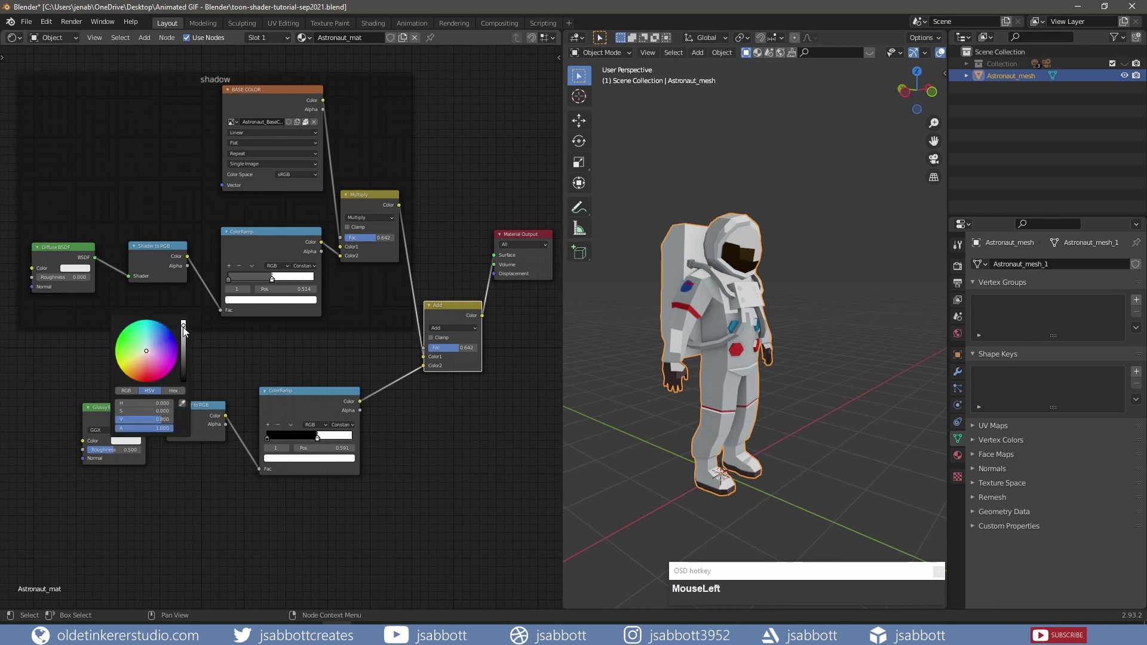
{"action": "left_click_drag", "start_coordinate": [184, 331], "coordinate": [183, 333]}
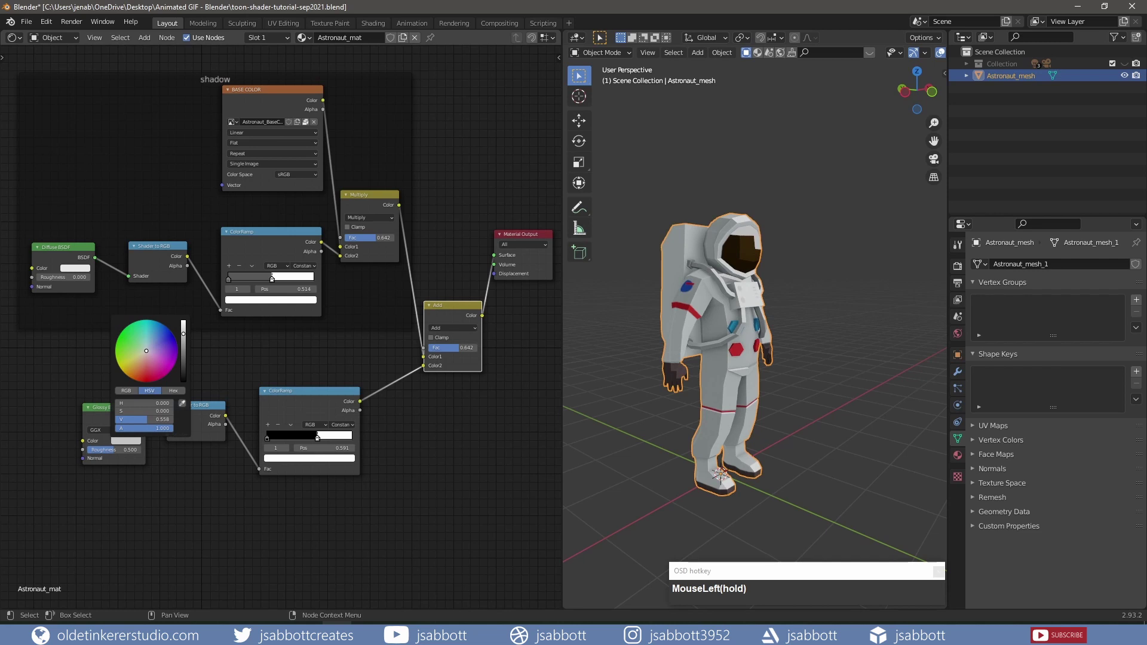
{"action": "left_click", "coordinate": [279, 531]}
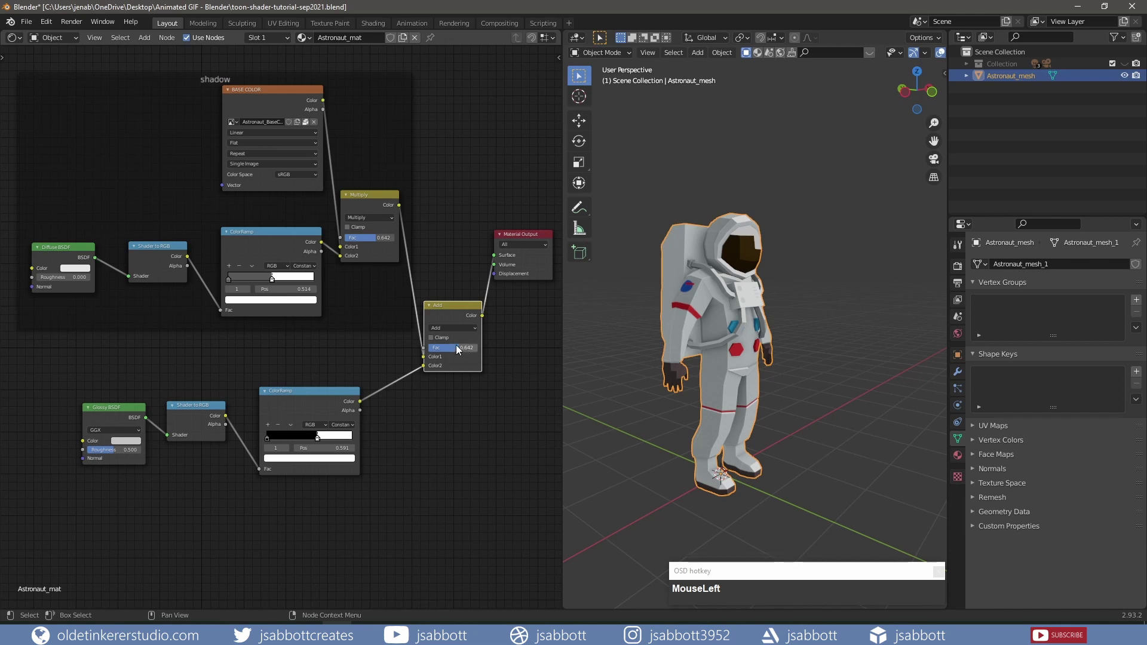
{"action": "mouse_move", "coordinate": [454, 347]}
{"action": "left_mouse_down"}
{"action": "mouse_move", "coordinate": [423, 348]}
{"action": "mouse_move", "coordinate": [466, 348]}
{"action": "mouse_move", "coordinate": [440, 348]}
{"action": "left_mouse_up"}
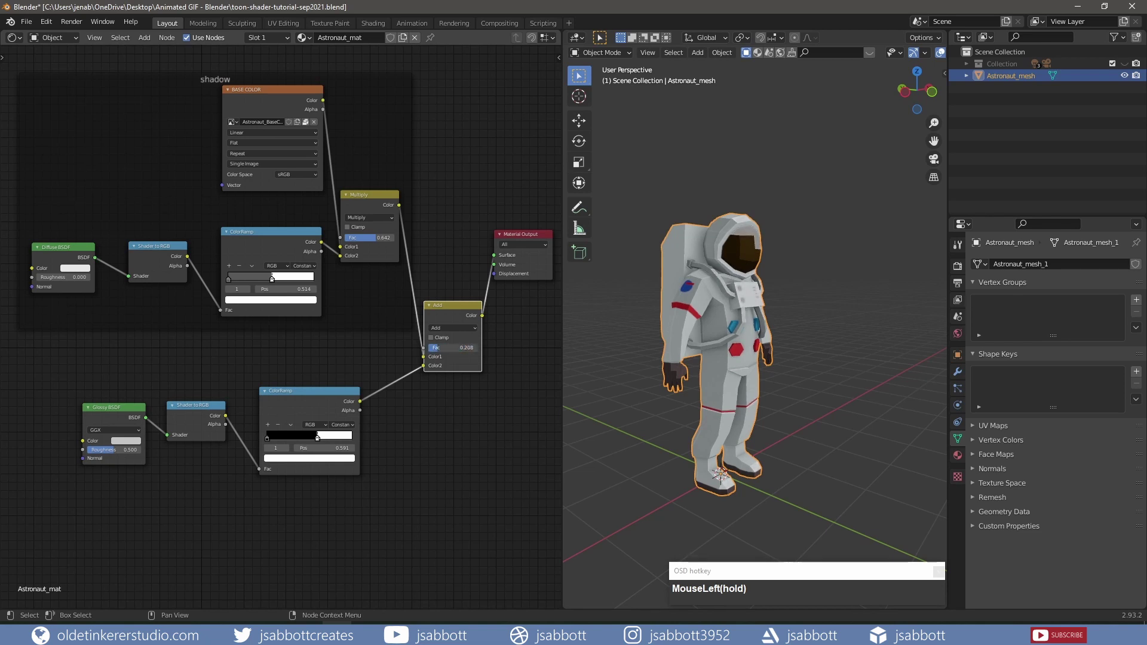
Move the Add node down beside the glossy nodes, join them all in a frame and label the frame "highlights"
{"action": "left_click_drag", "start_coordinate": [448, 305], "coordinate": [445, 362]}
{"action": "left_click_drag", "start_coordinate": [492, 510], "coordinate": [55, 353]}
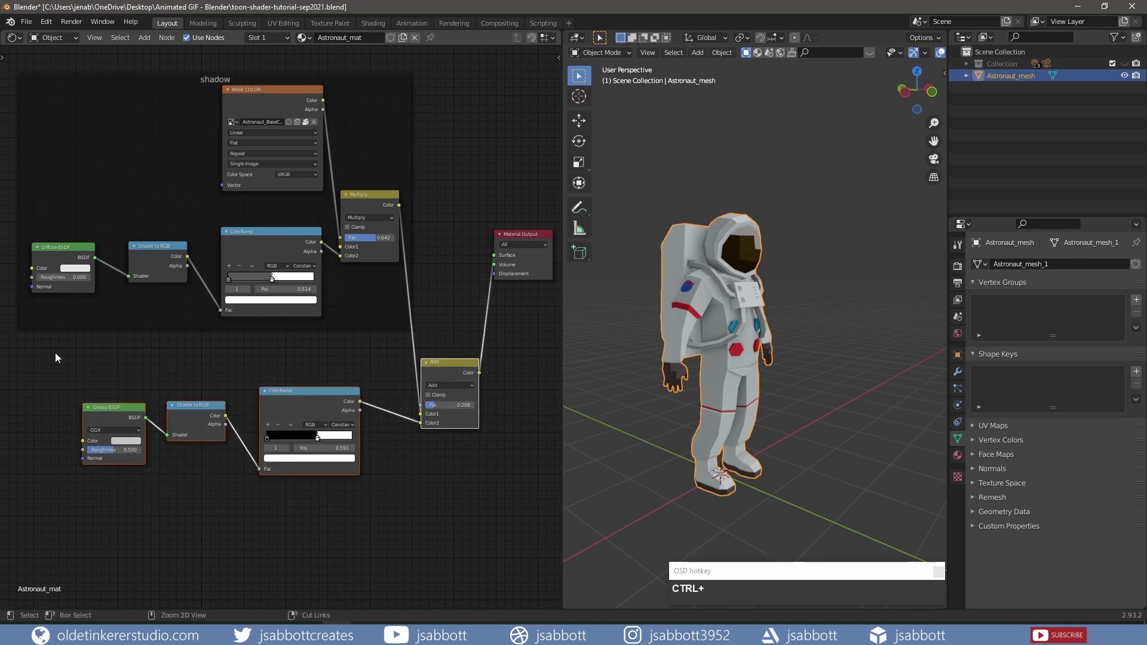
{"action": "key", "text": "ctrl+j"}
{"action": "right_click", "coordinate": [146, 366]}
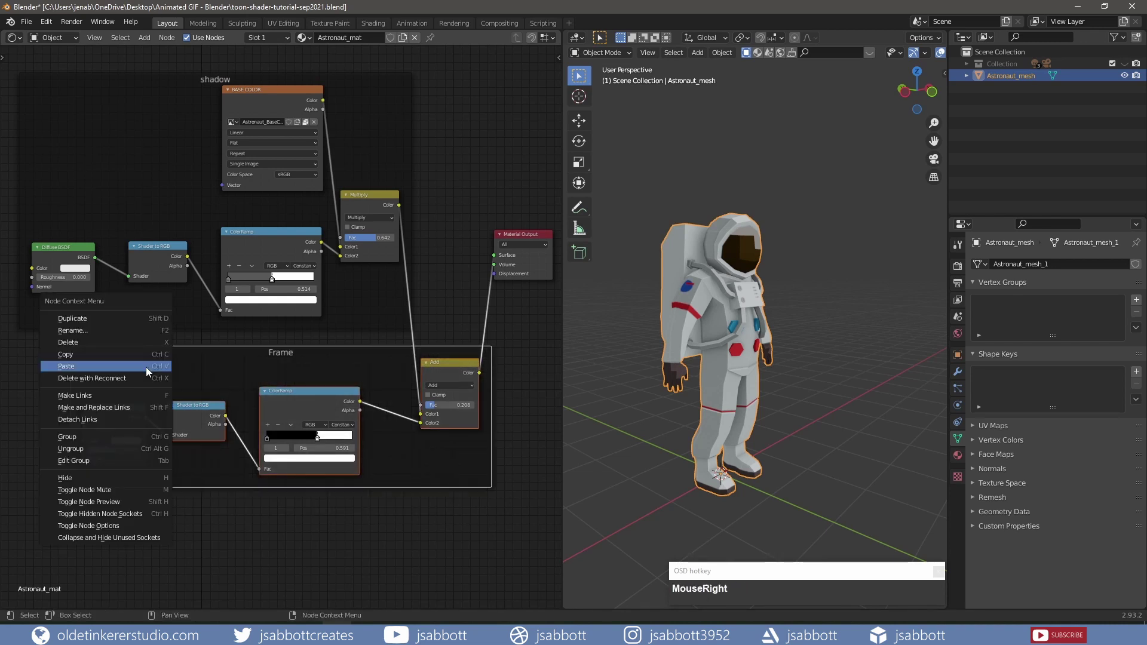
{"action": "left_click", "coordinate": [99, 330]}
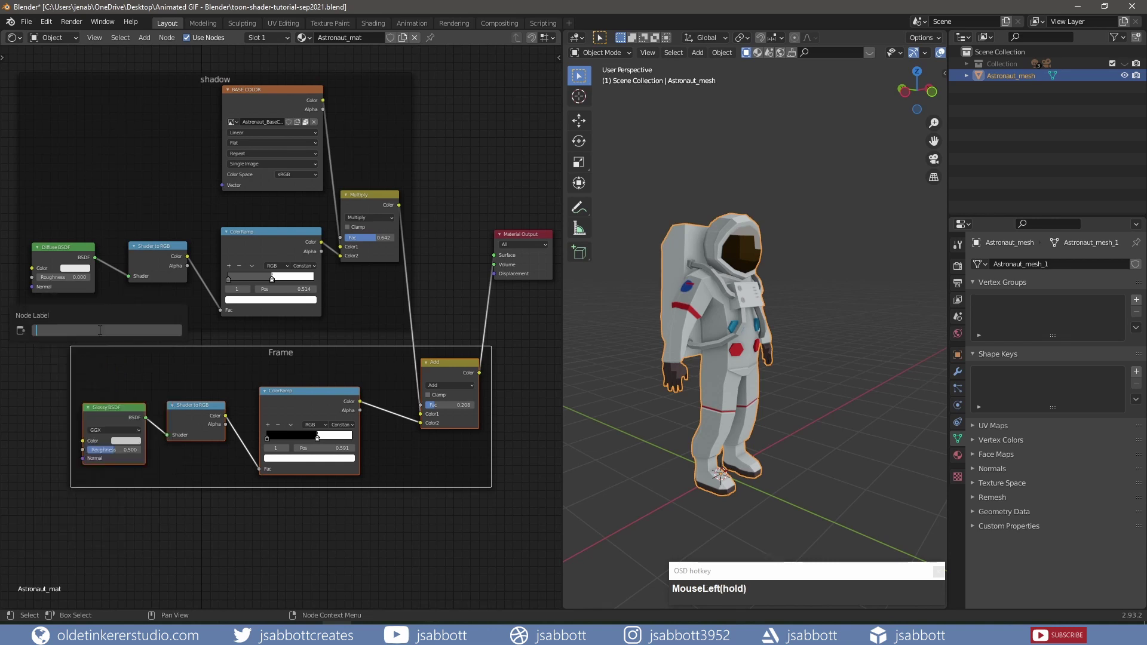
{"action": "type", "text": "highlights"}
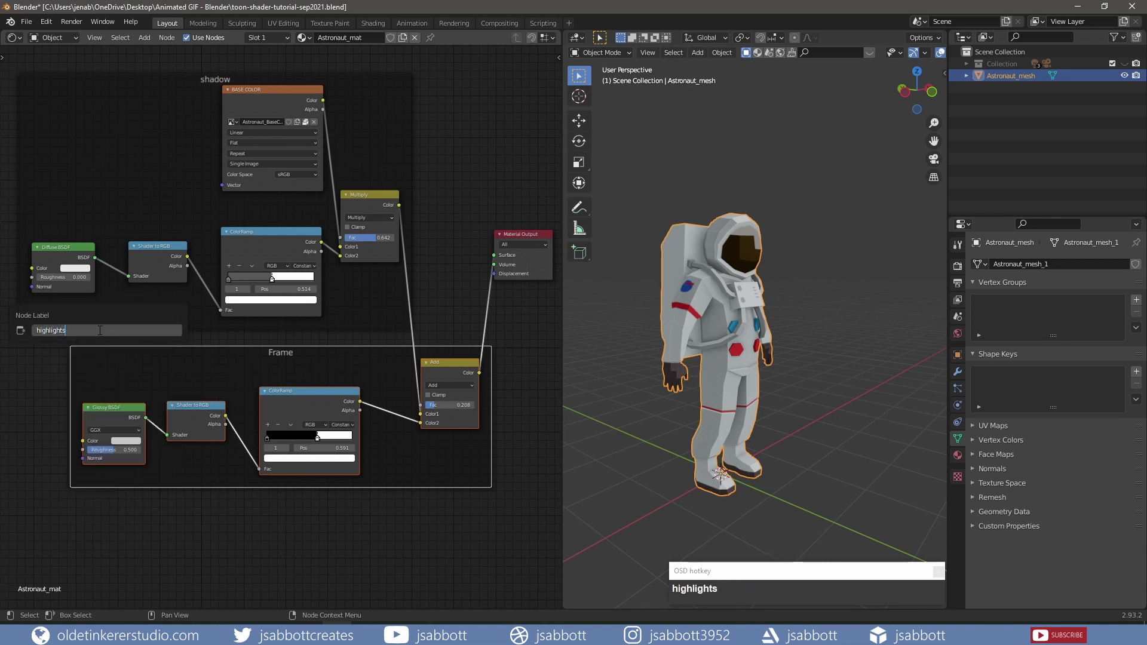
{"action": "key", "text": "Return"}
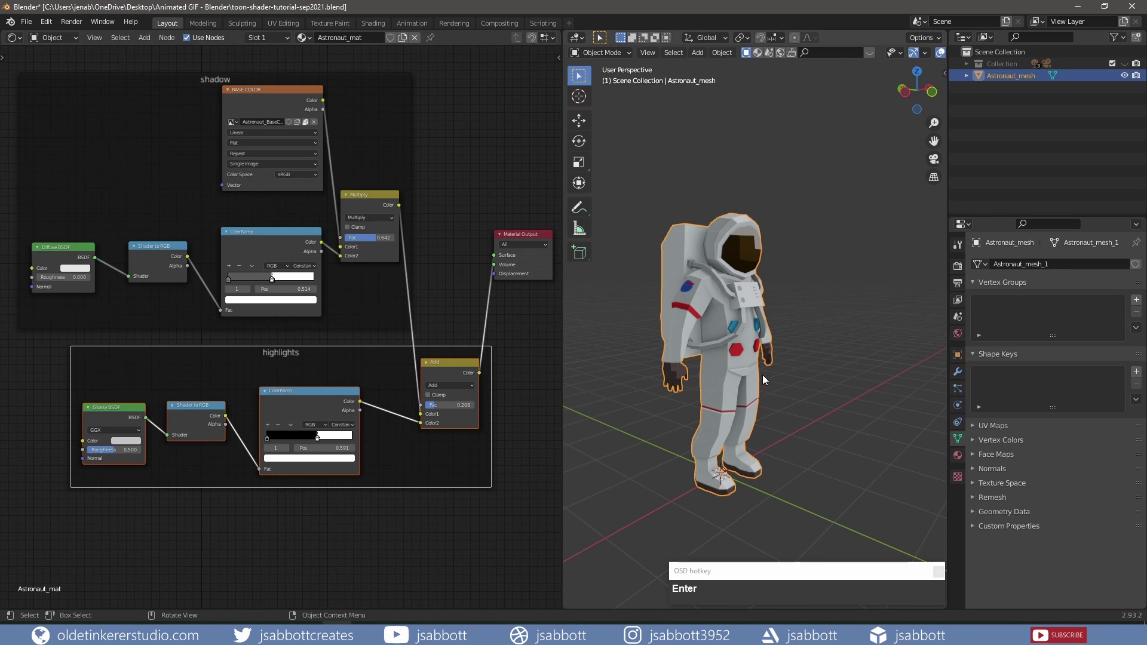
Join the node editor area into the 3D viewport so the viewport fills the space
{"action": "middle_click_drag", "start_coordinate": [762, 375], "coordinate": [733, 385]}
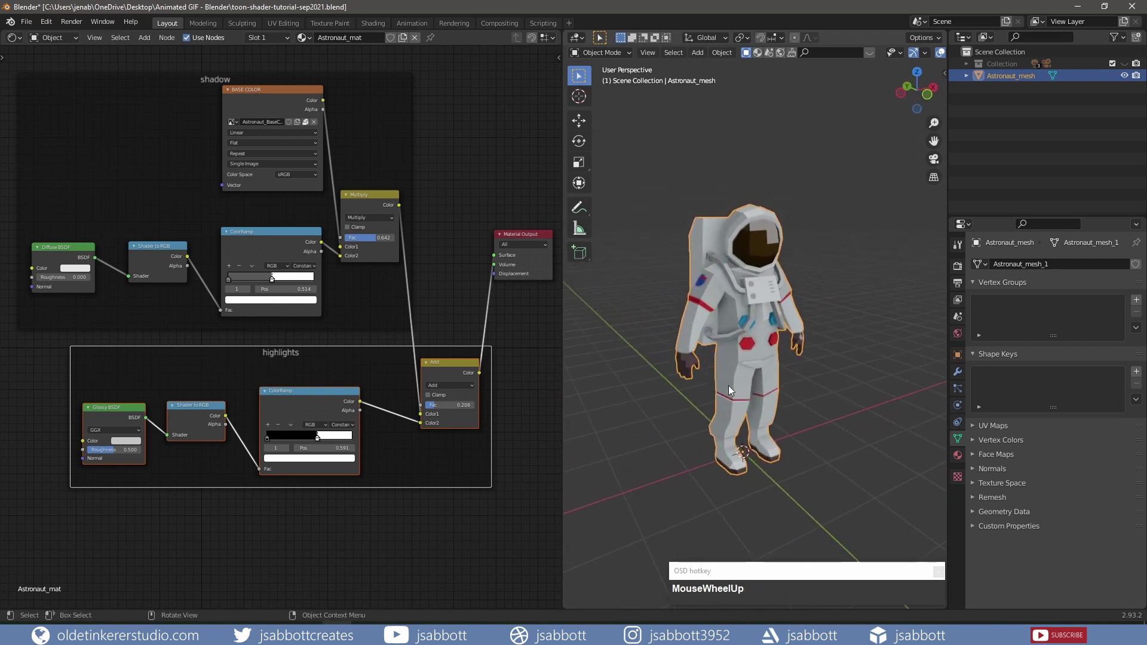
{"action": "right_click", "coordinate": [562, 472]}
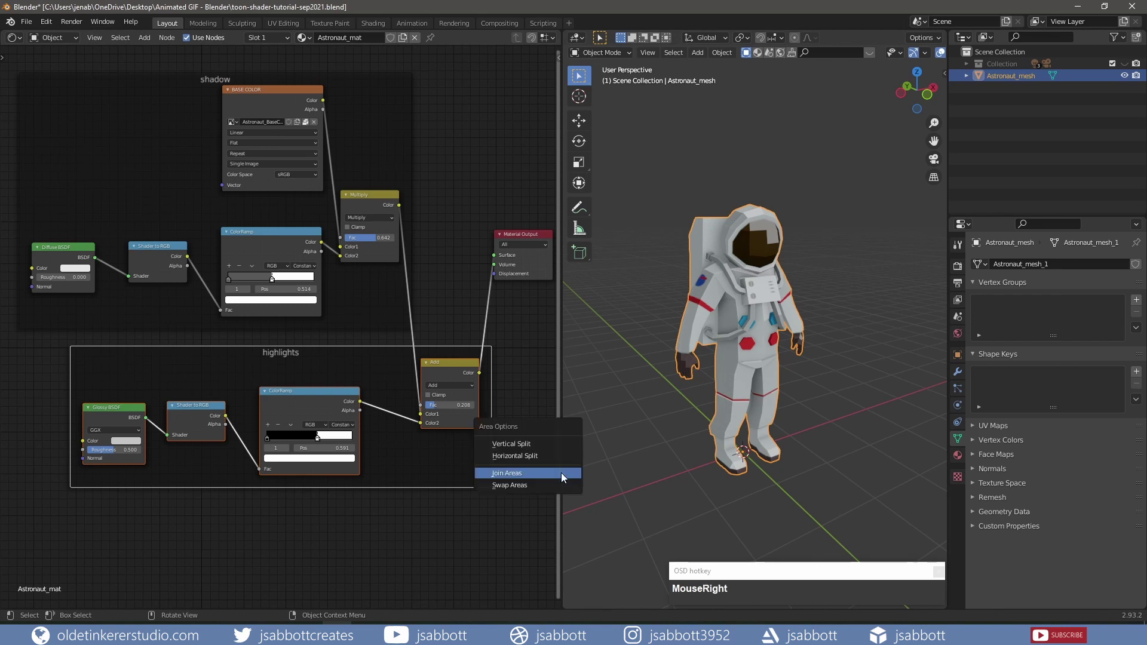
{"action": "left_click", "coordinate": [561, 473]}
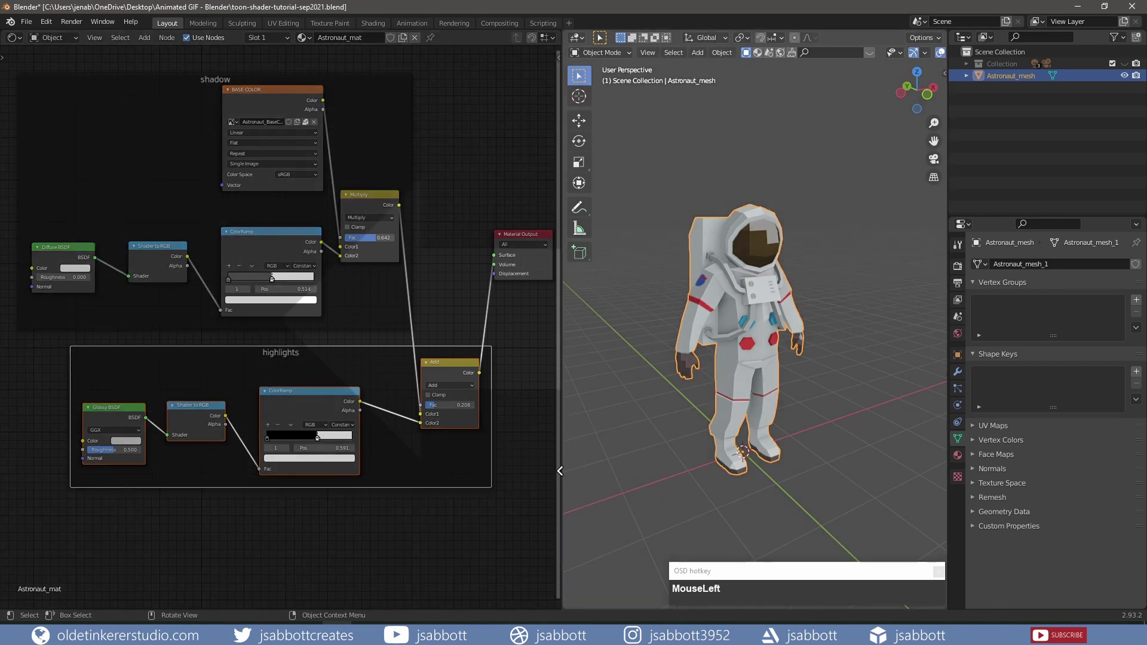
{"action": "left_click", "coordinate": [486, 462]}
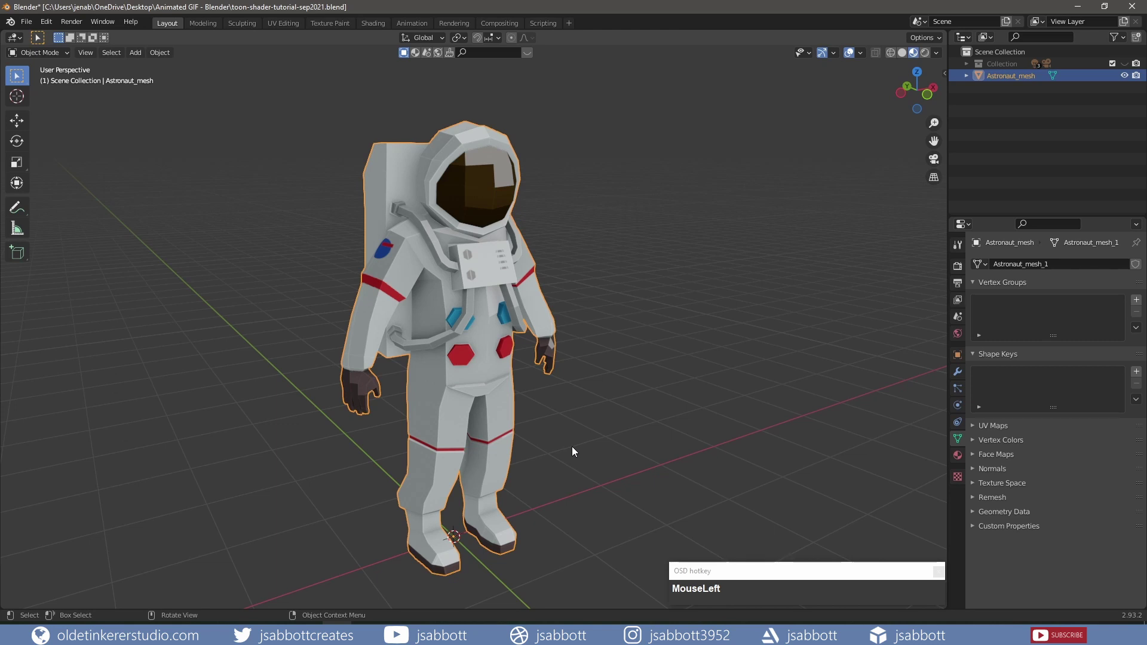
Add a Grease Pencil Stroke object to the scene
{"action": "key", "text": "shift+a"}
{"action": "mouse_move", "coordinate": [571, 449]}
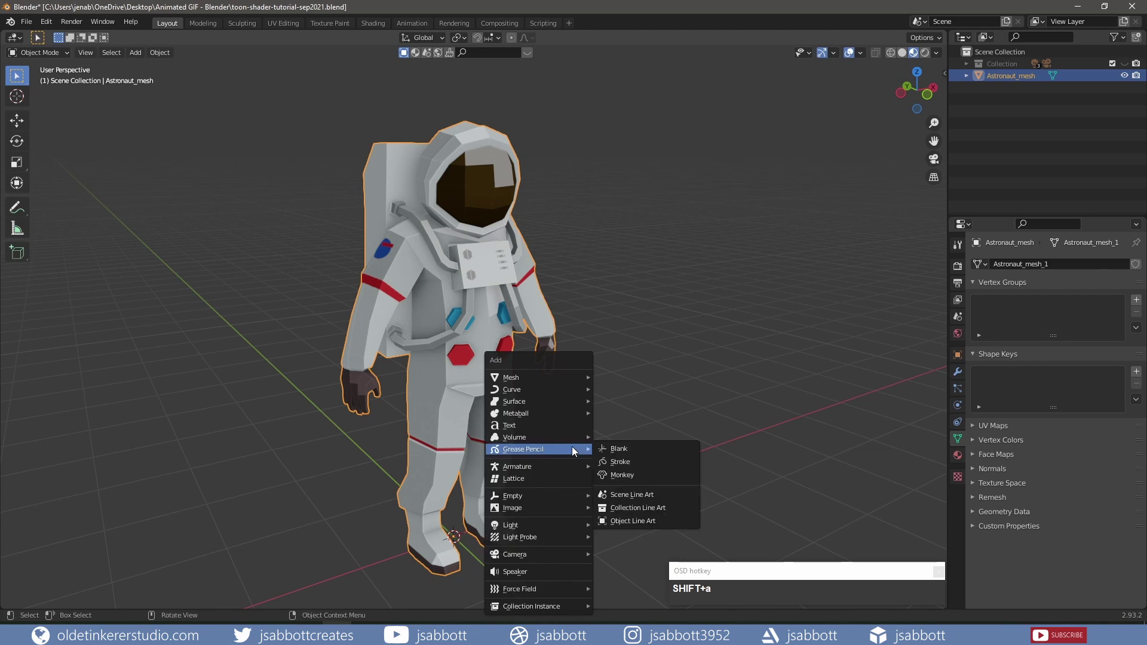
{"action": "left_click", "coordinate": [621, 462]}
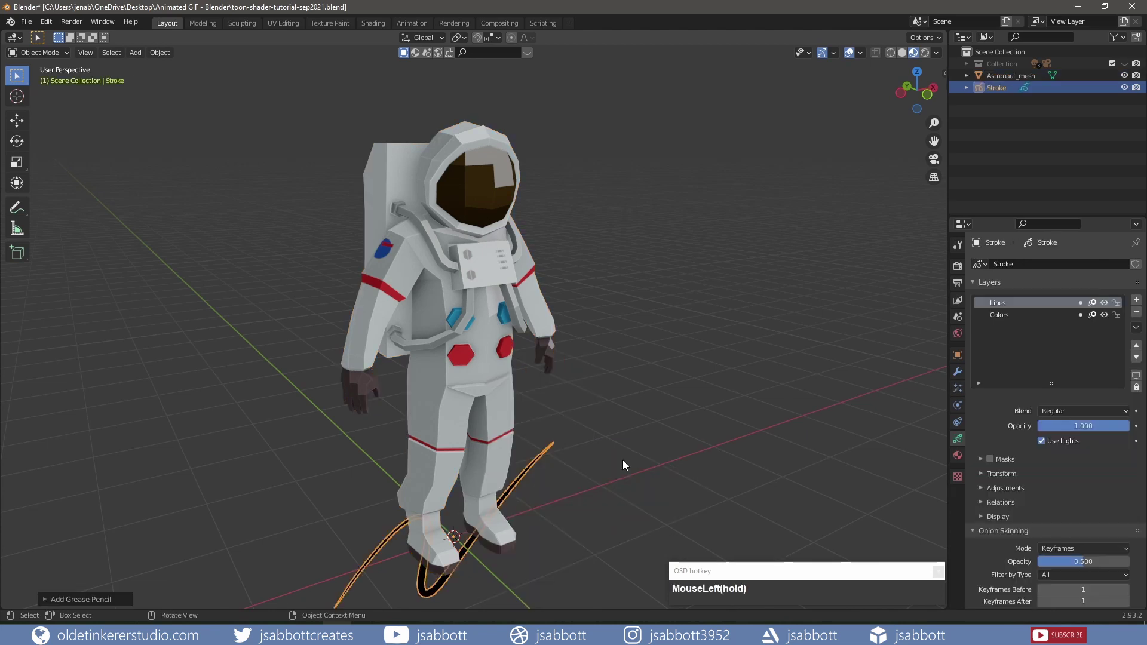
Delete all points of the Stroke object in Edit Mode and return to Object Mode
{"action": "middle_click_drag", "start_coordinate": [595, 472], "coordinate": [602, 369], "text": "shift"}
{"action": "key", "text": "Tab"}
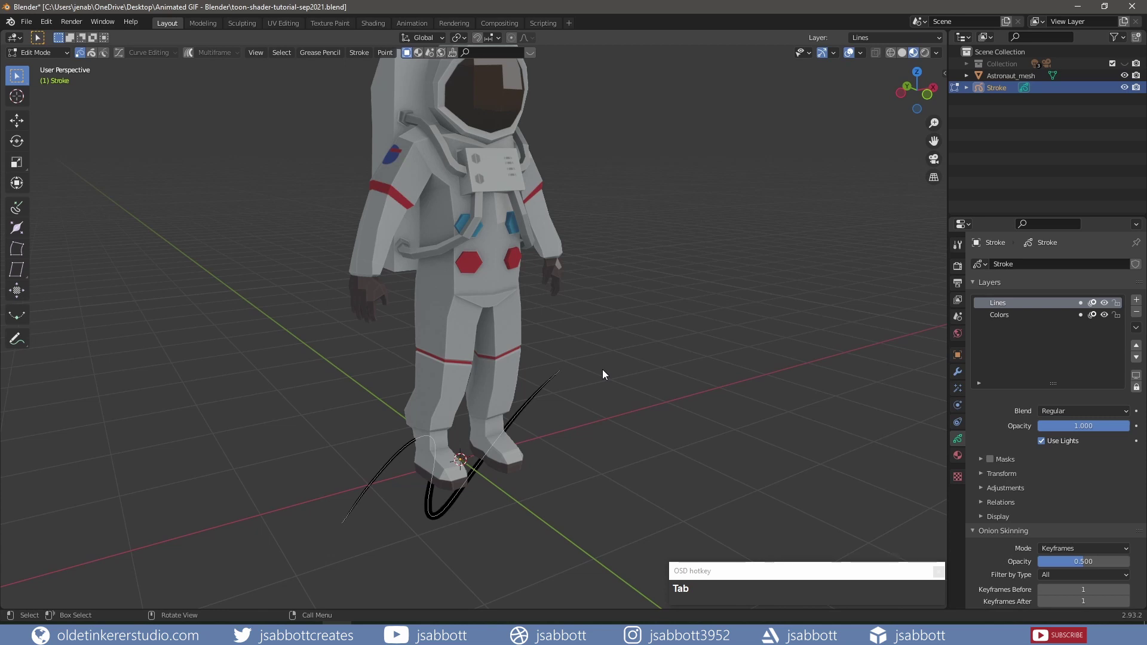
{"action": "key", "text": "a"}
{"action": "key", "text": "x"}
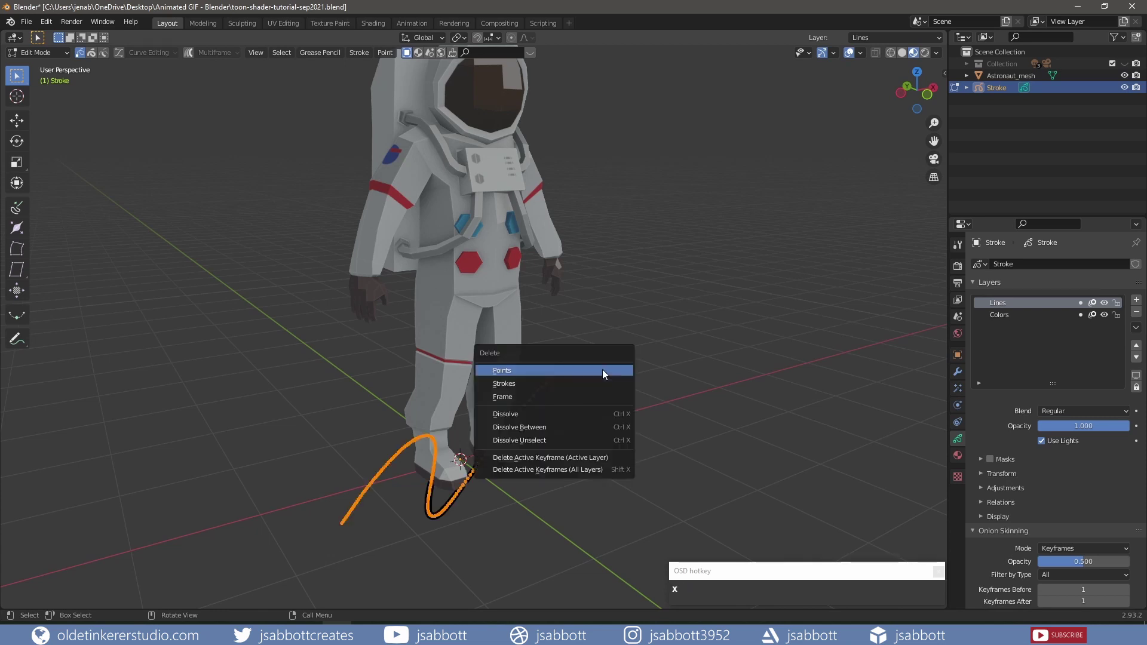
{"action": "left_click", "coordinate": [602, 371]}
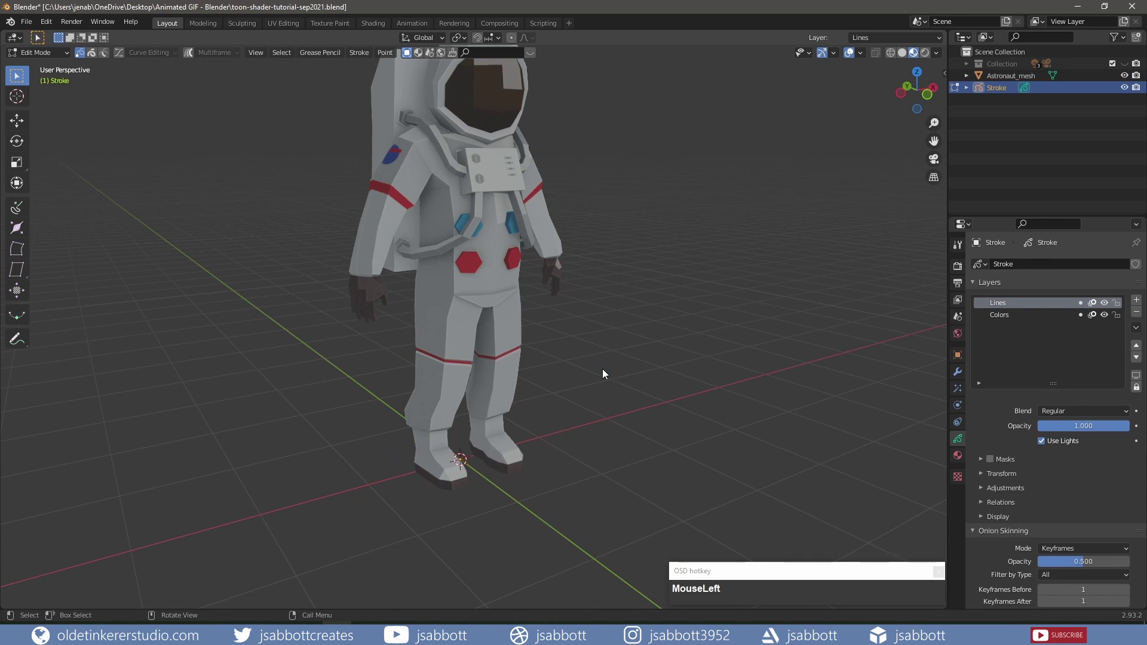
{"action": "key", "text": "Tab"}
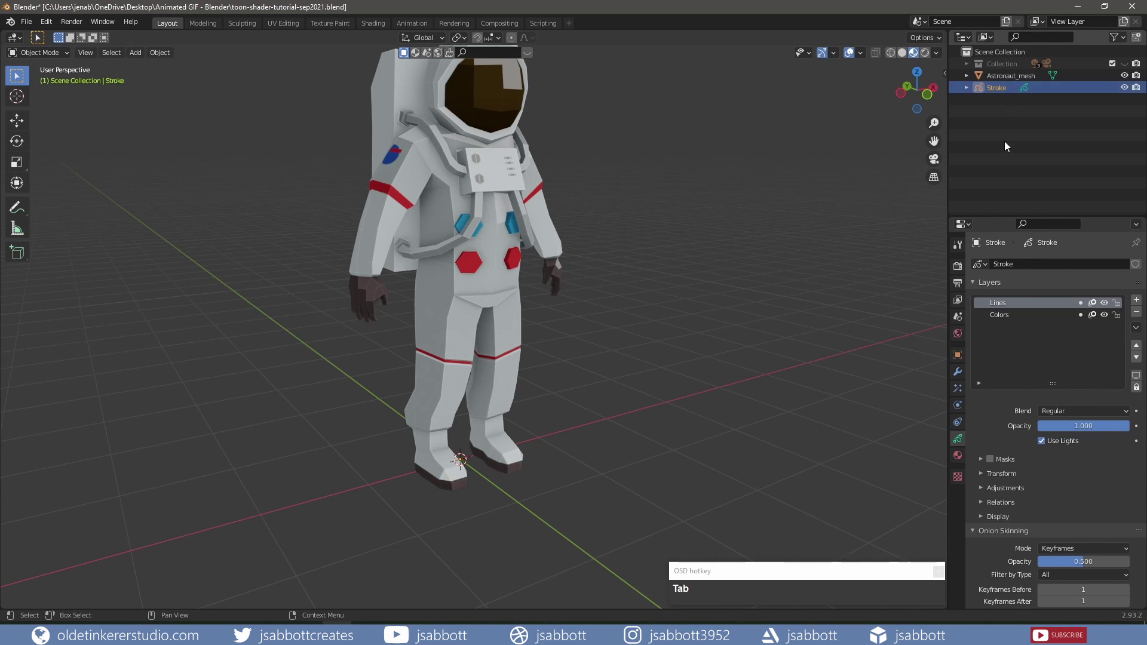
Add a Line Art modifier to the empty Stroke object
{"action": "left_click", "coordinate": [957, 372]}
{"action": "left_click", "coordinate": [1033, 264]}
{"action": "left_click", "coordinate": [933, 323]}
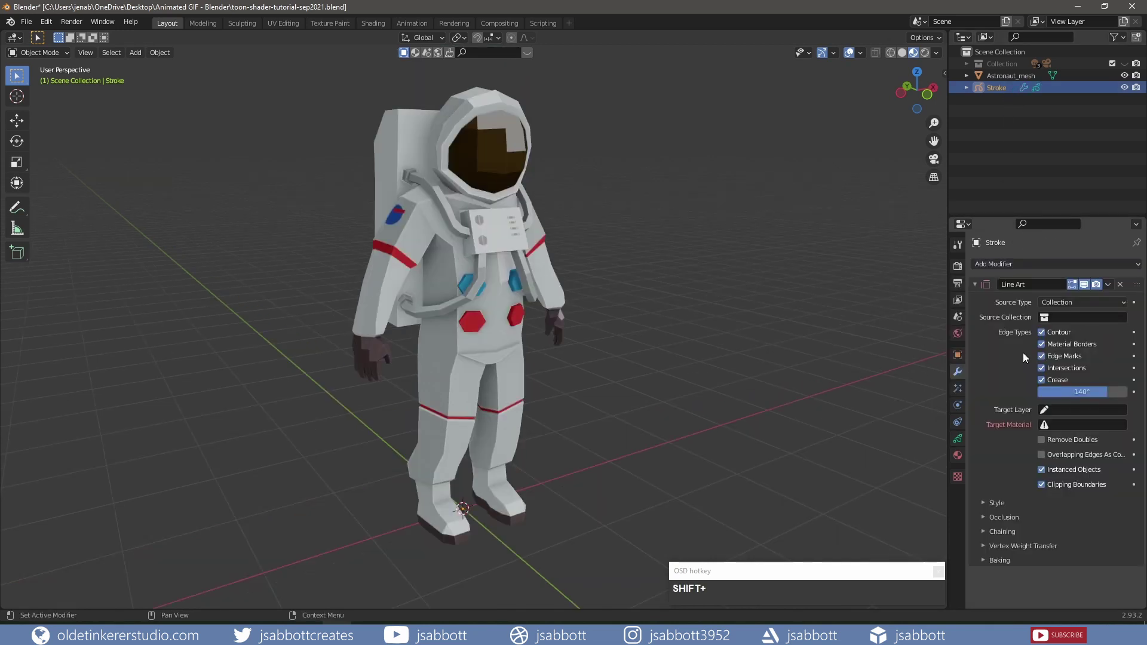
Set the Line Art source type to Object with Astronaut_mesh as the source object, and save the file
{"action": "left_click", "coordinate": [1069, 303]}
{"action": "left_click", "coordinate": [1067, 329]}
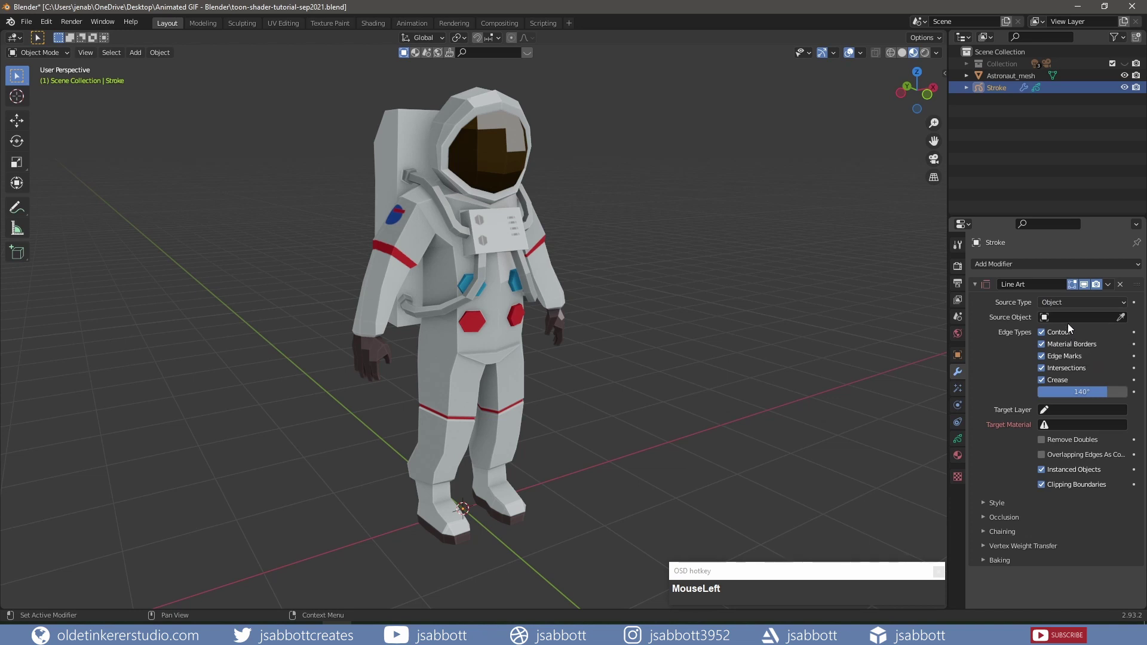
{"action": "left_click", "coordinate": [1068, 317]}
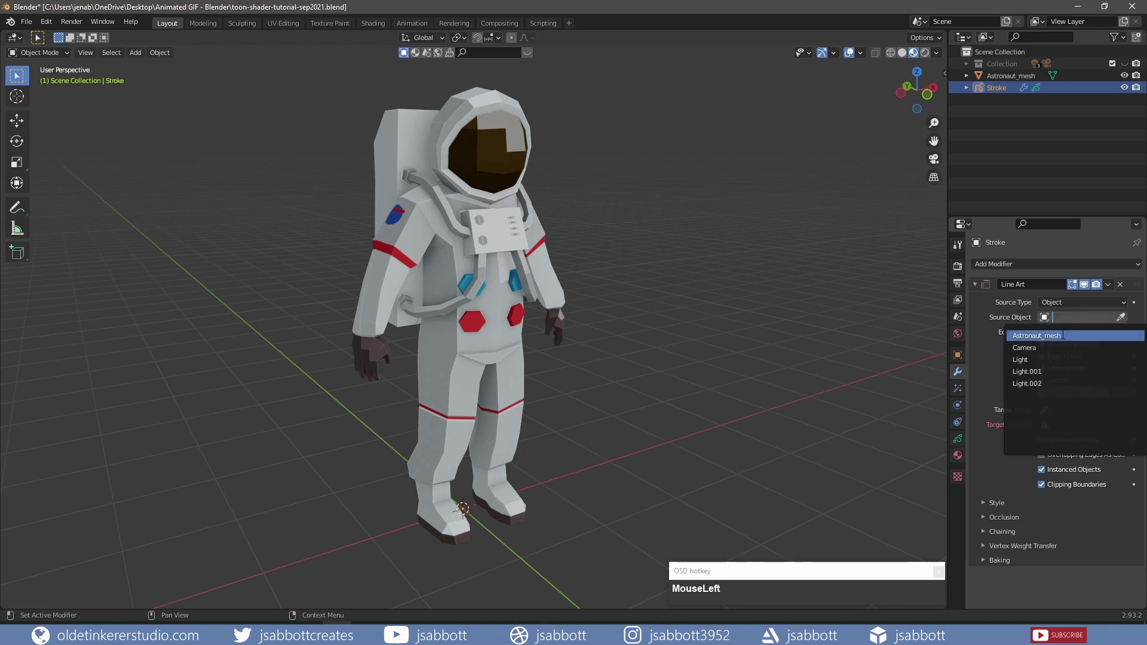
{"action": "left_click", "coordinate": [1063, 336]}
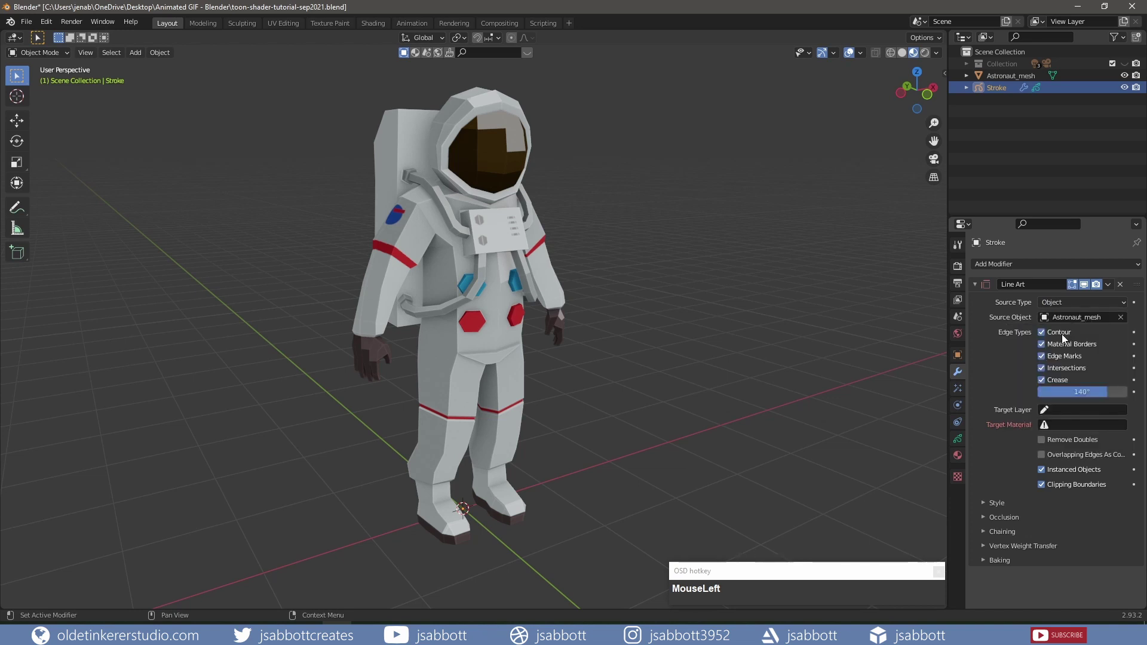
{"action": "key", "text": "ctrl+s"}
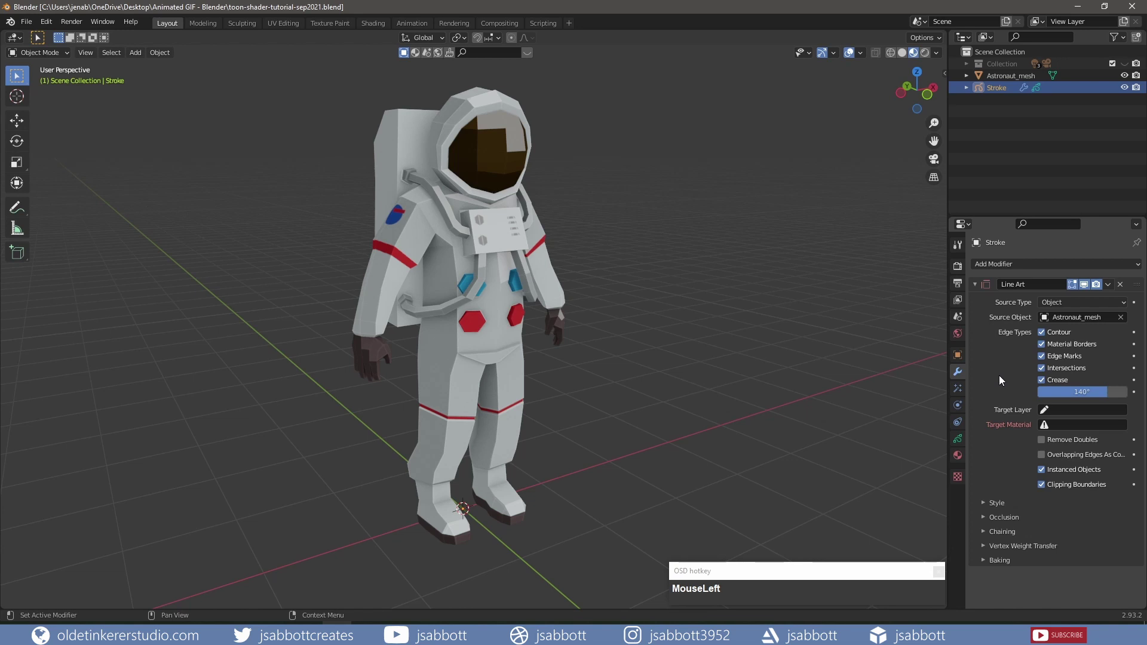
Set the Line Art target layer to Lines and target material to Black, and check that material's stroke settings
{"action": "left_click", "coordinate": [1071, 414]}
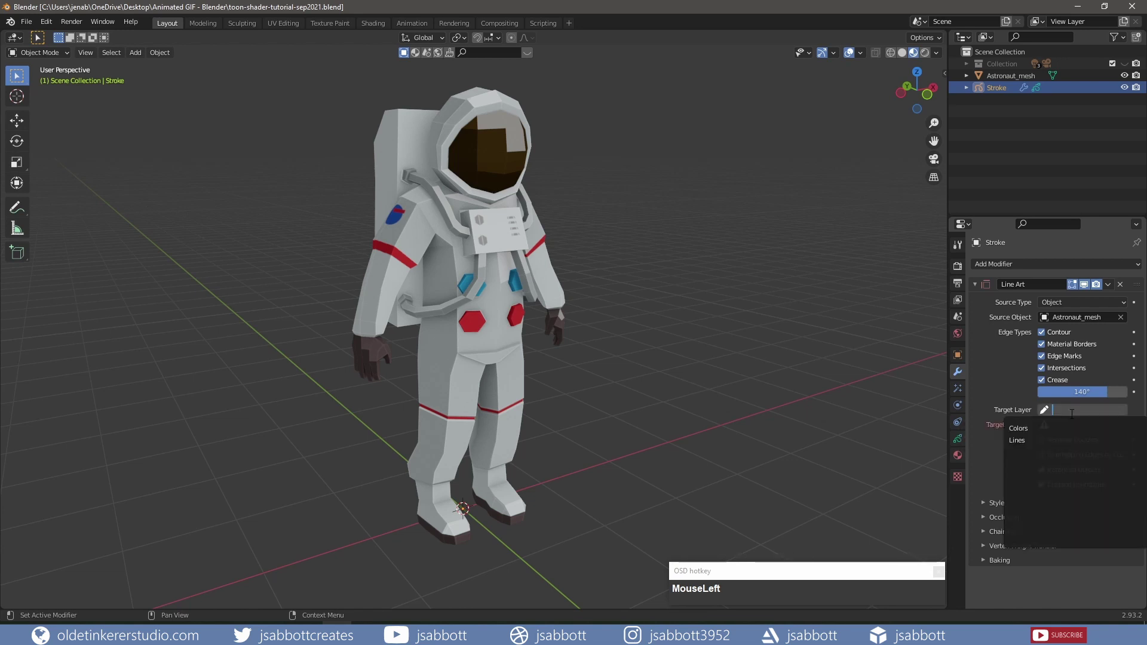
{"action": "left_click", "coordinate": [1021, 441]}
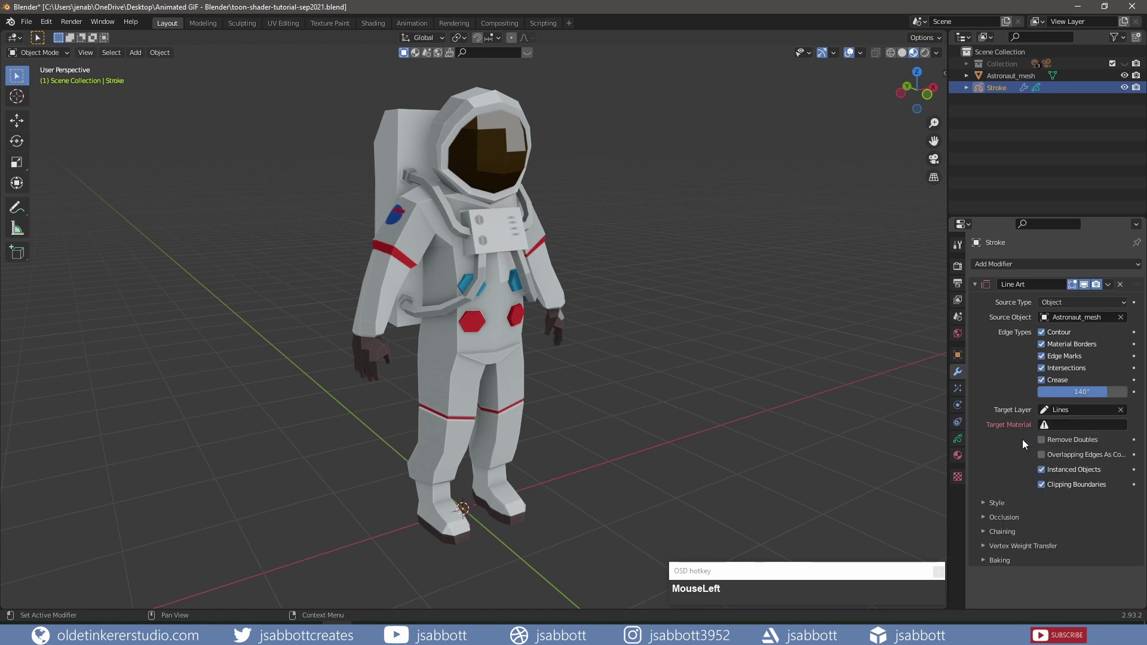
{"action": "left_click", "coordinate": [1065, 425]}
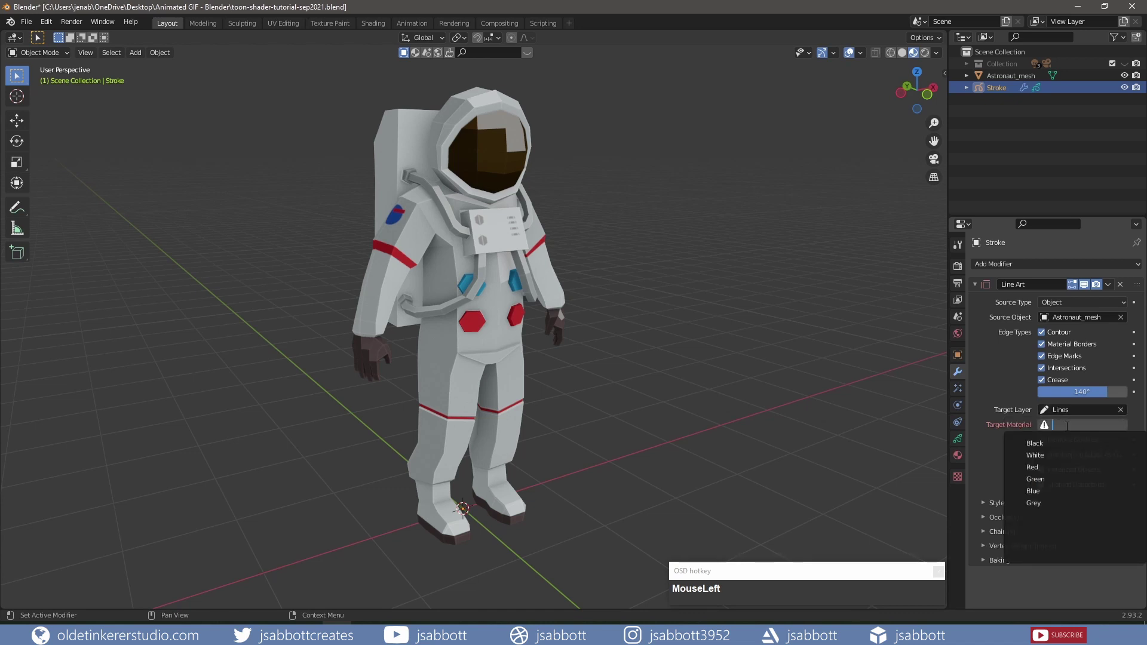
{"action": "left_click", "coordinate": [1039, 443]}
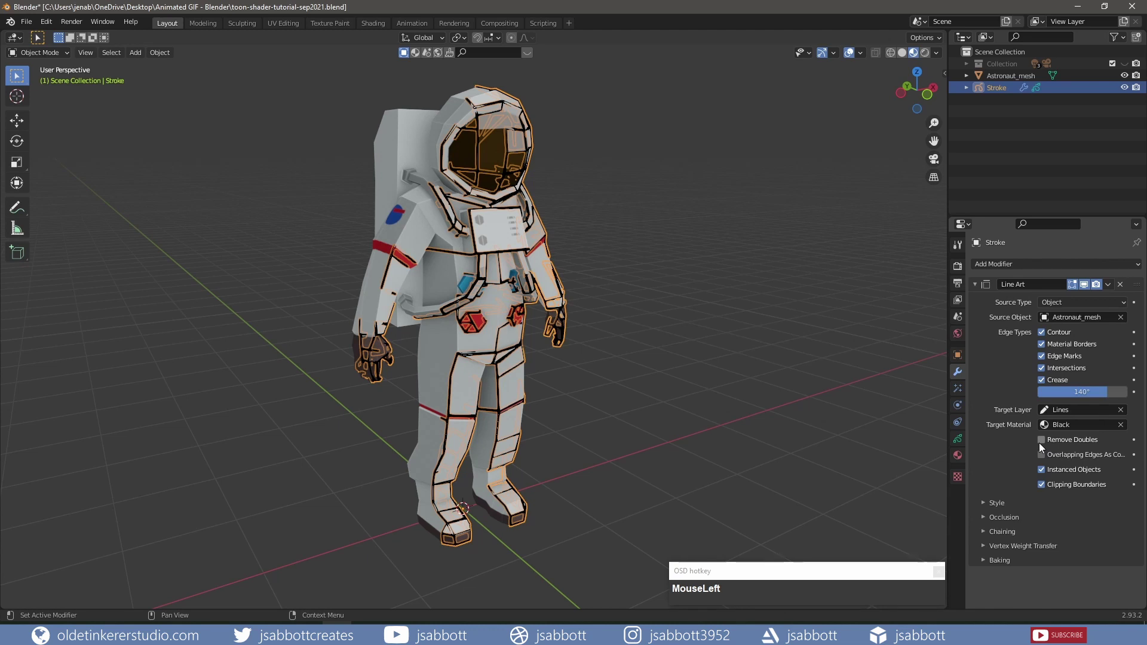
{"action": "left_click", "coordinate": [957, 456]}
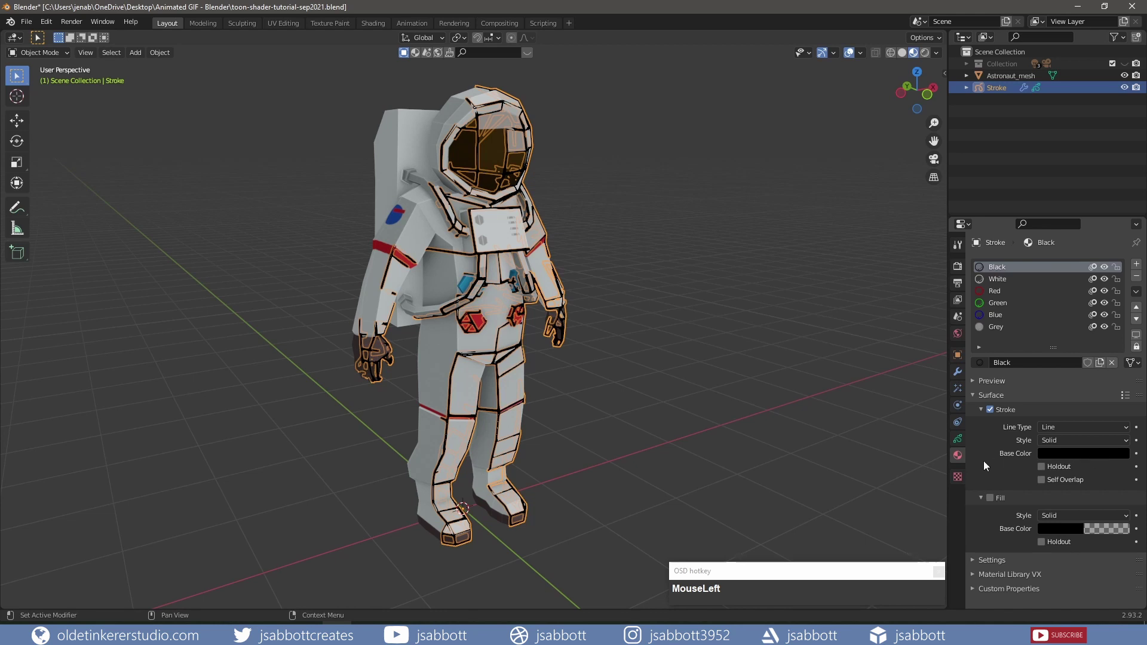
{"action": "left_click", "coordinate": [957, 372]}
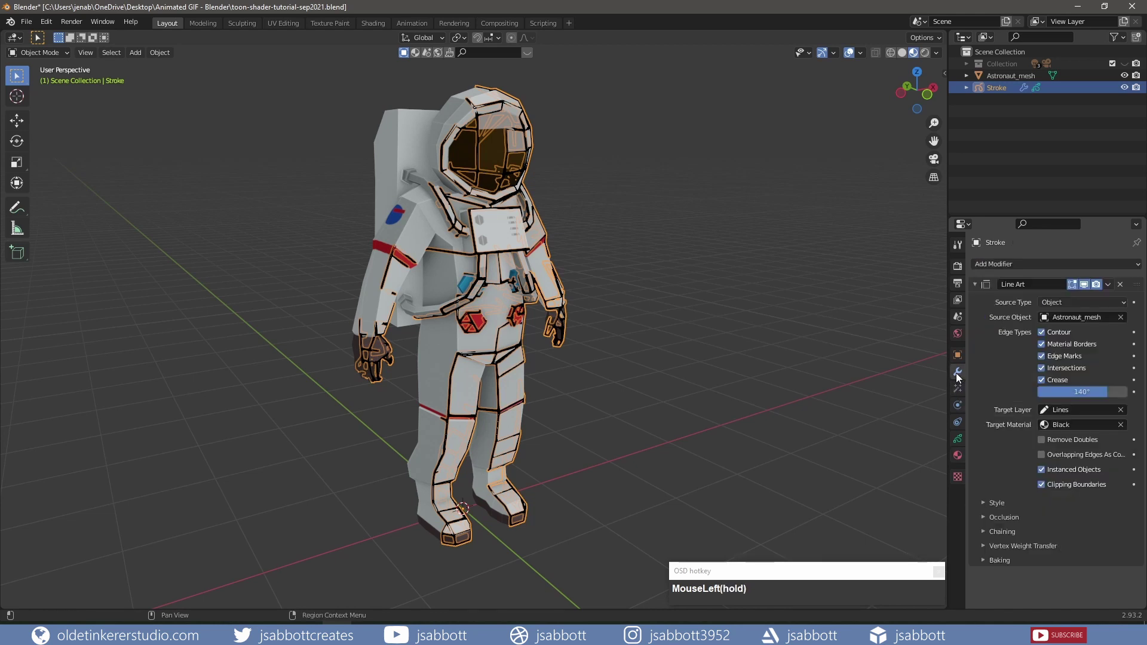
Set the Line Art style to a thickness of 10 and an opacity of 1.00
{"action": "left_click", "coordinate": [983, 503]}
{"action": "left_click", "coordinate": [1072, 521]}
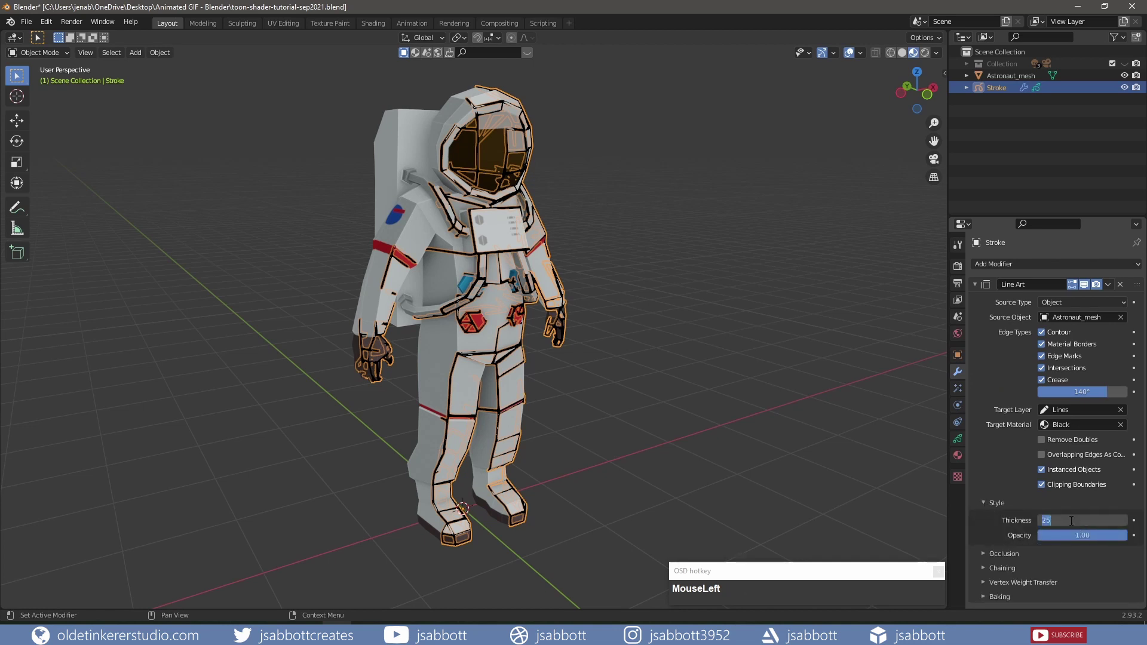
{"action": "type", "text": "10"}
{"action": "key", "text": "Return"}
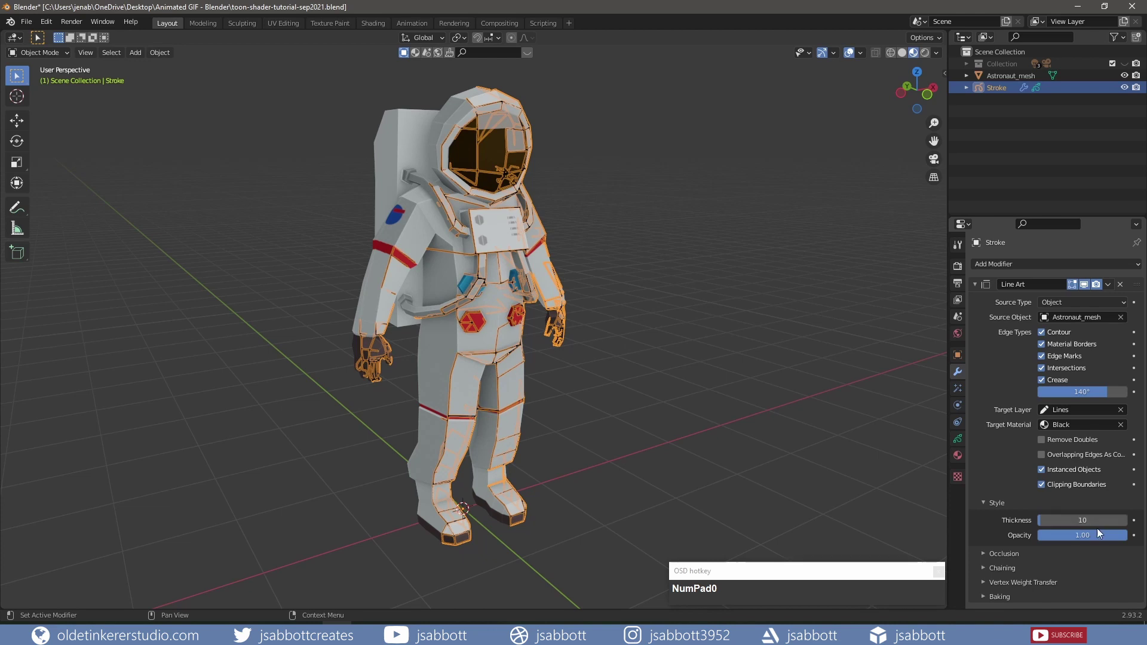
{"action": "mouse_move", "coordinate": [1106, 536]}
{"action": "left_mouse_down"}
{"action": "mouse_move", "coordinate": [1015, 537]}
{"action": "mouse_move", "coordinate": [1130, 537]}
{"action": "left_mouse_up"}
Enable Remove Doubles and Overlapping Edges As Contour on the Line Art modifier, and deselect everything to inspect the outlines
{"action": "left_click", "coordinate": [1040, 441]}
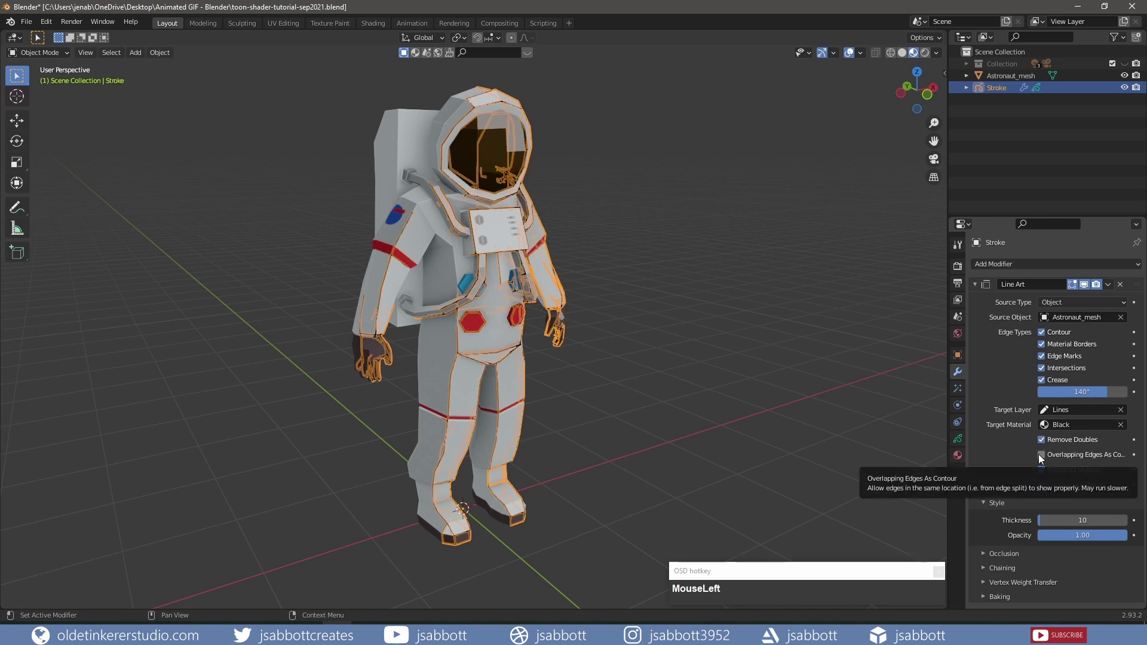
{"action": "left_click", "coordinate": [1041, 457]}
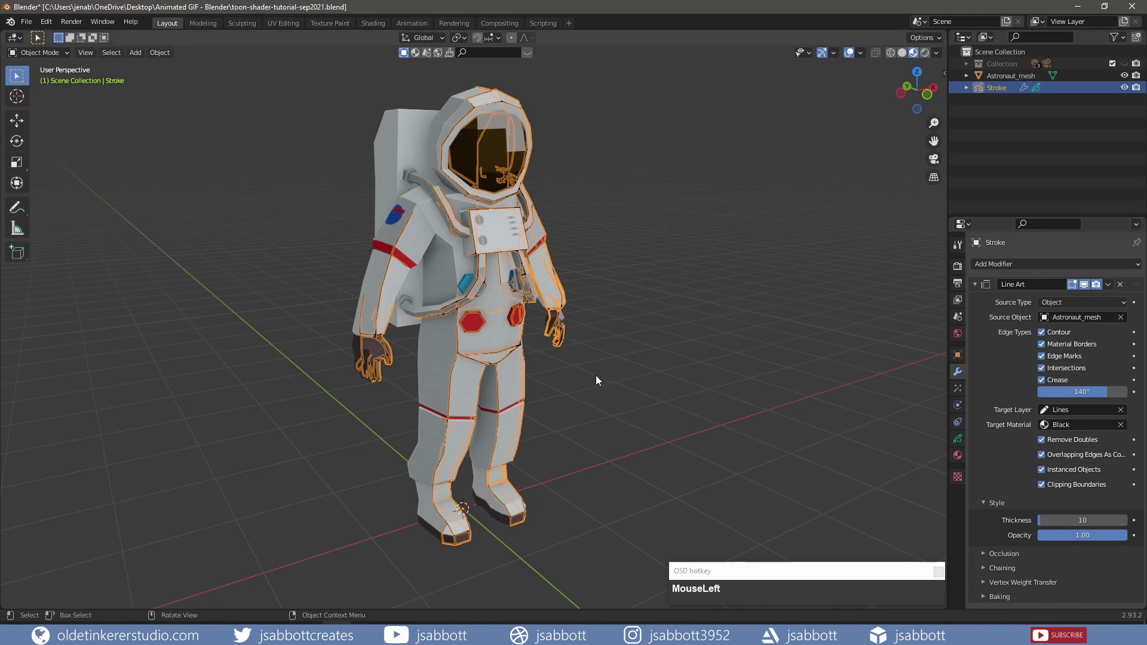
{"action": "mouse_move", "coordinate": [593, 375]}
{"action": "middle_mouse_down"}
{"action": "mouse_move", "coordinate": [643, 386]}
{"action": "mouse_move", "coordinate": [620, 370]}
{"action": "mouse_move", "coordinate": [576, 377]}
{"action": "middle_mouse_up"}
{"action": "key", "text": "alt+a"}
{"action": "middle_click_drag", "start_coordinate": [575, 374], "coordinate": [575, 366]}
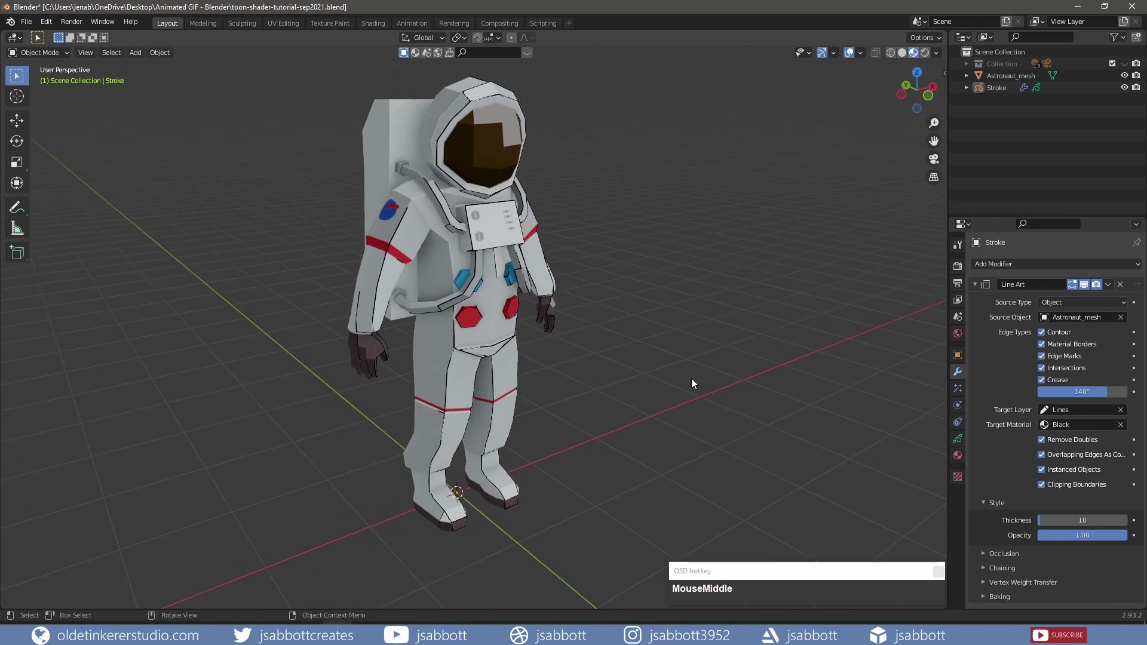
Switch to the camera view and swing the camera around to the astronaut's other side
{"action": "key", "text": "KP_0"}
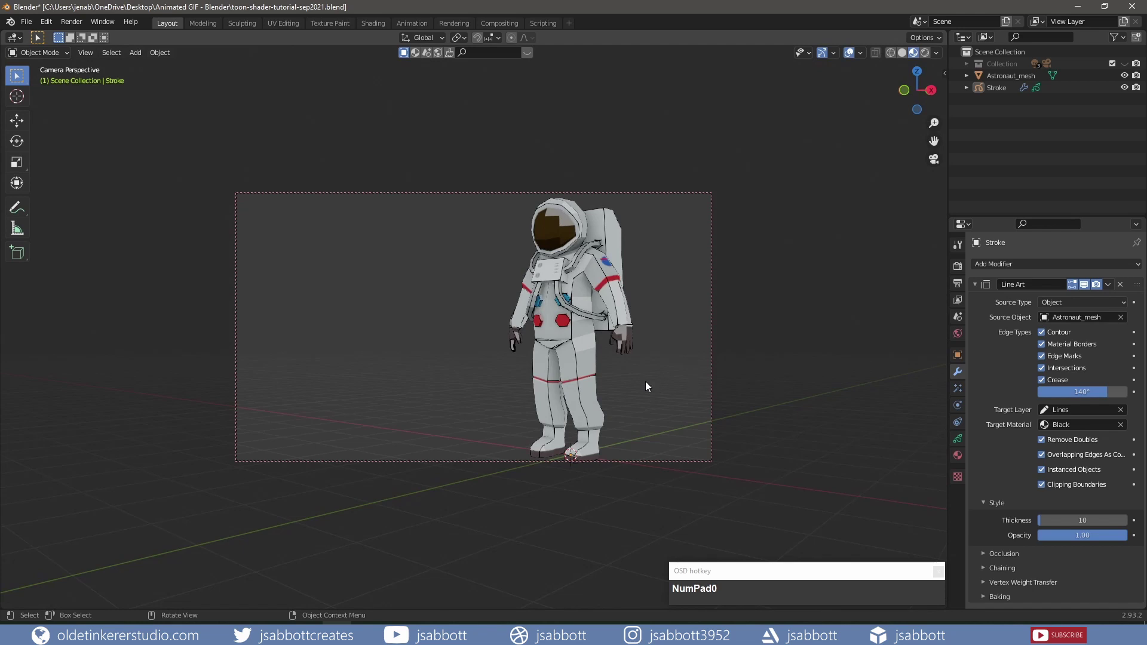
{"action": "middle_click_drag", "start_coordinate": [551, 394], "coordinate": [705, 394]}
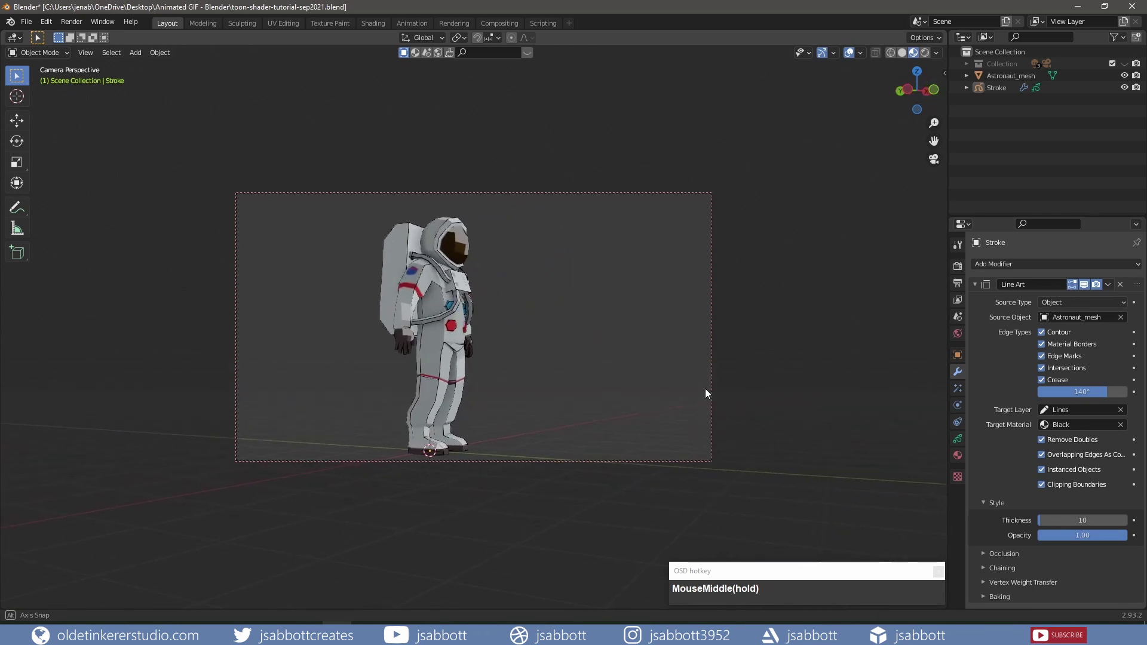